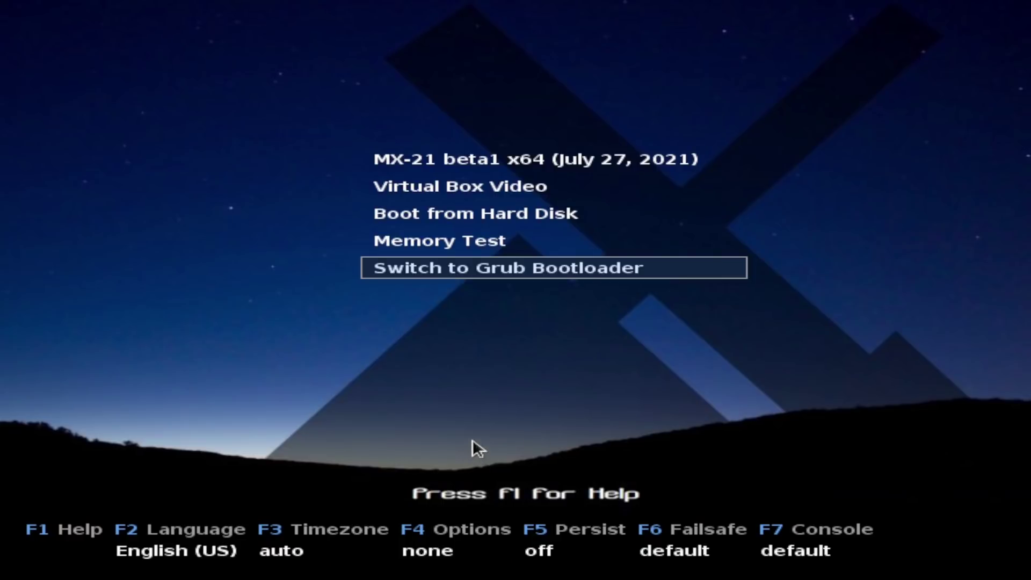
Step: Highlight the Virtual Box Video boot entry to start the live system at 1280x1024
{"action": "key", "text": "Up"}
{"action": "key", "text": "Up"}
{"action": "key", "text": "Up"}
{"action": "key", "text": "Up"}
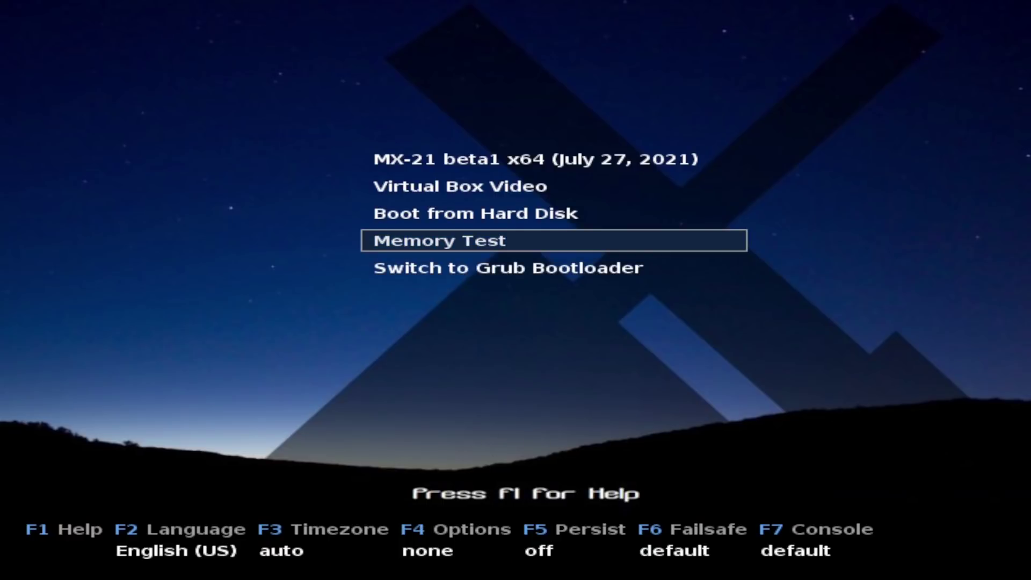
{"action": "key", "text": "Down"}
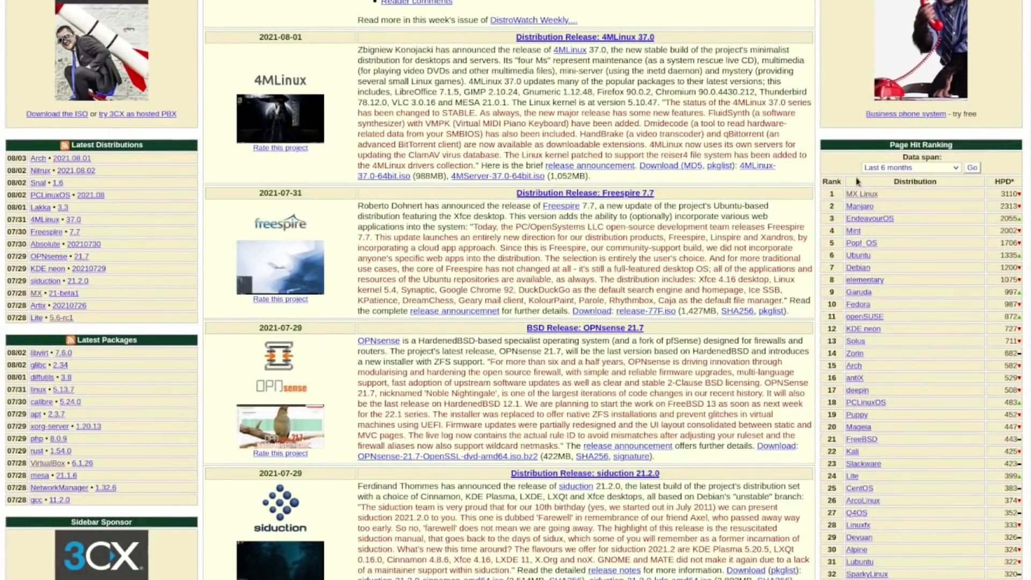
Step: Switch DistroWatch's Page Hit Ranking to Last 12 months, then to Year 2020
{"action": "left_click", "coordinate": [910, 167]}
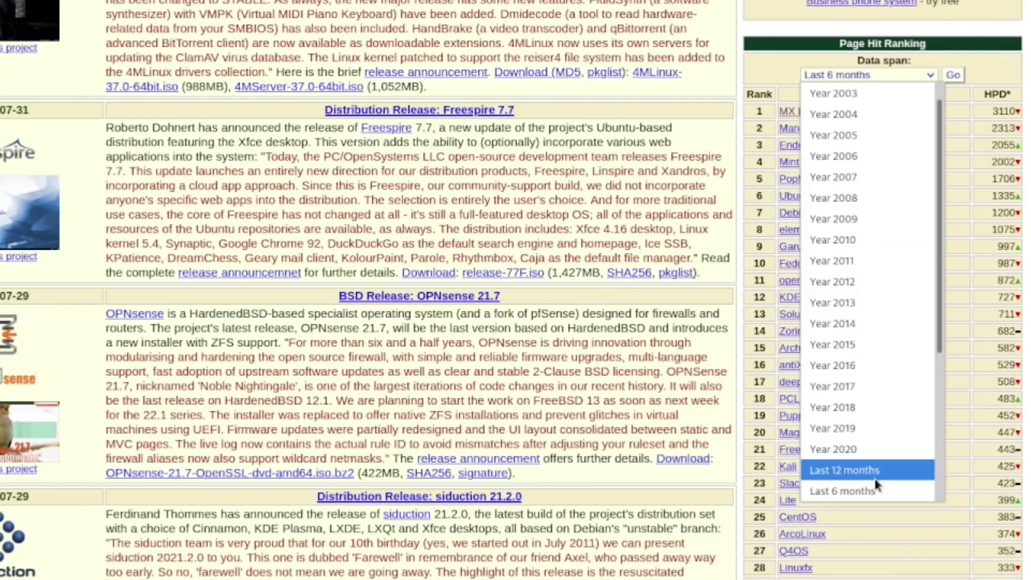
{"action": "left_click", "coordinate": [915, 458]}
{"action": "left_click", "coordinate": [952, 75]}
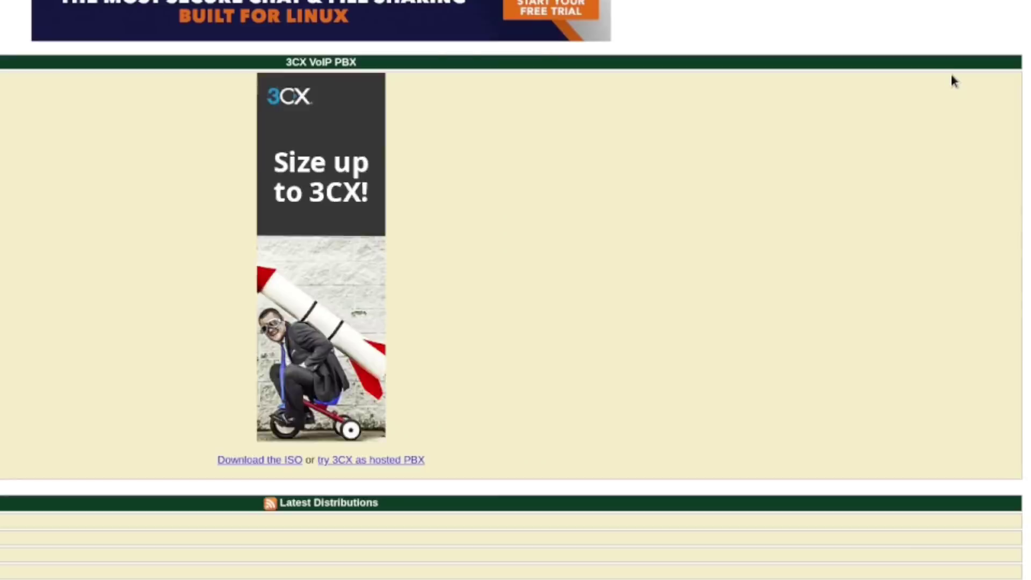
{"action": "scroll", "coordinate": [952, 81], "scroll_direction": "down", "scroll_amount": 10}
{"action": "scroll", "coordinate": [827, 251], "scroll_direction": "down", "scroll_amount": 3}
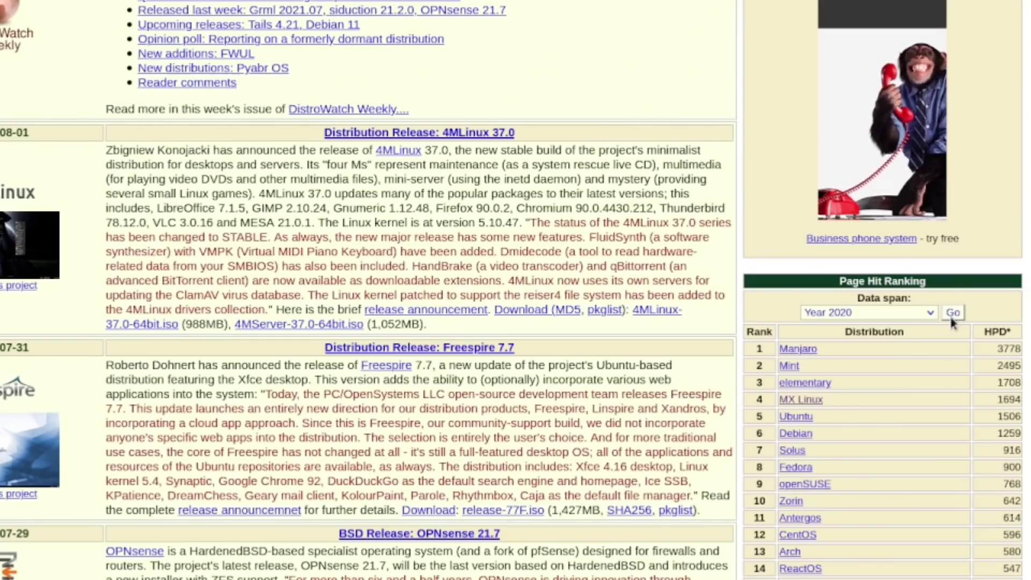
{"action": "left_click", "coordinate": [951, 312]}
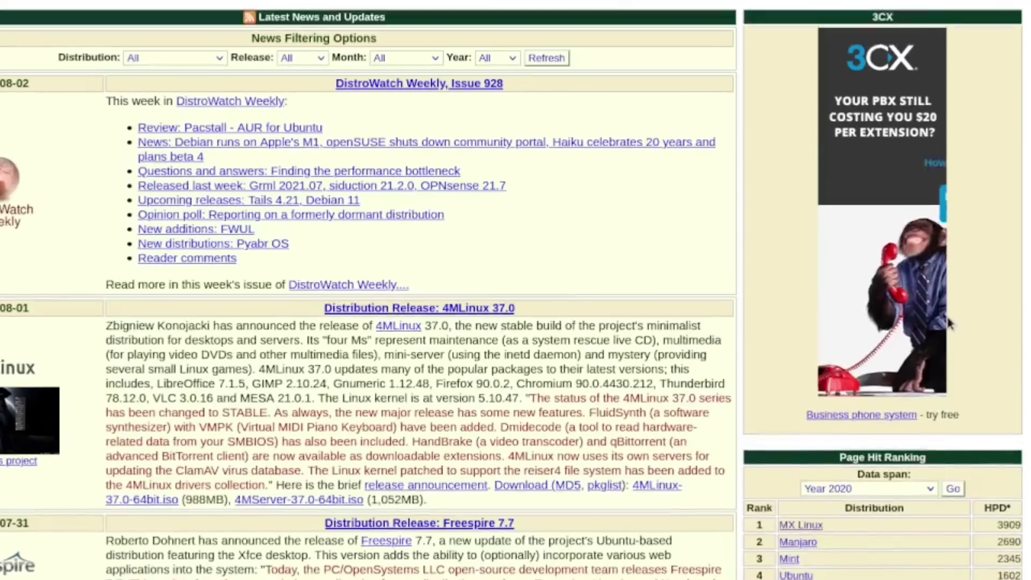
{"action": "scroll", "coordinate": [946, 313], "scroll_direction": "down", "scroll_amount": 5}
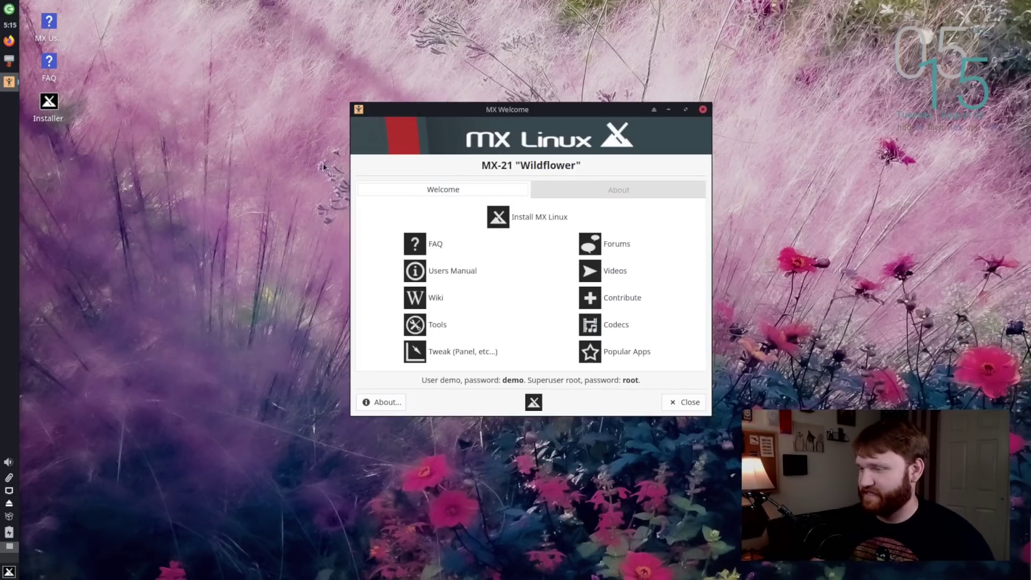
Step: Reposition the MX Welcome window and move the installer window over it
{"action": "left_click_drag", "start_coordinate": [509, 106], "coordinate": [459, 95]}
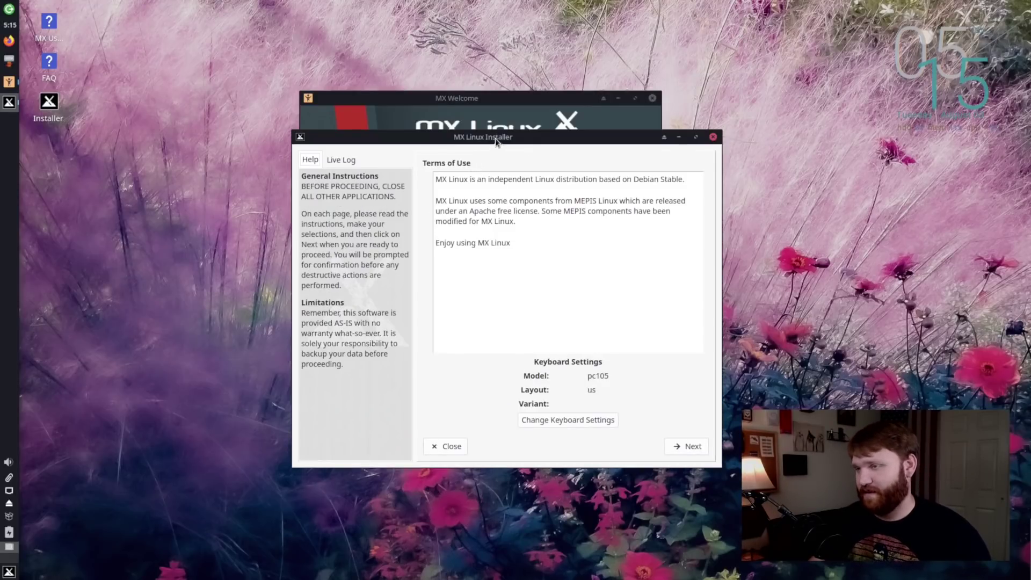
{"action": "left_click_drag", "start_coordinate": [496, 141], "coordinate": [452, 87]}
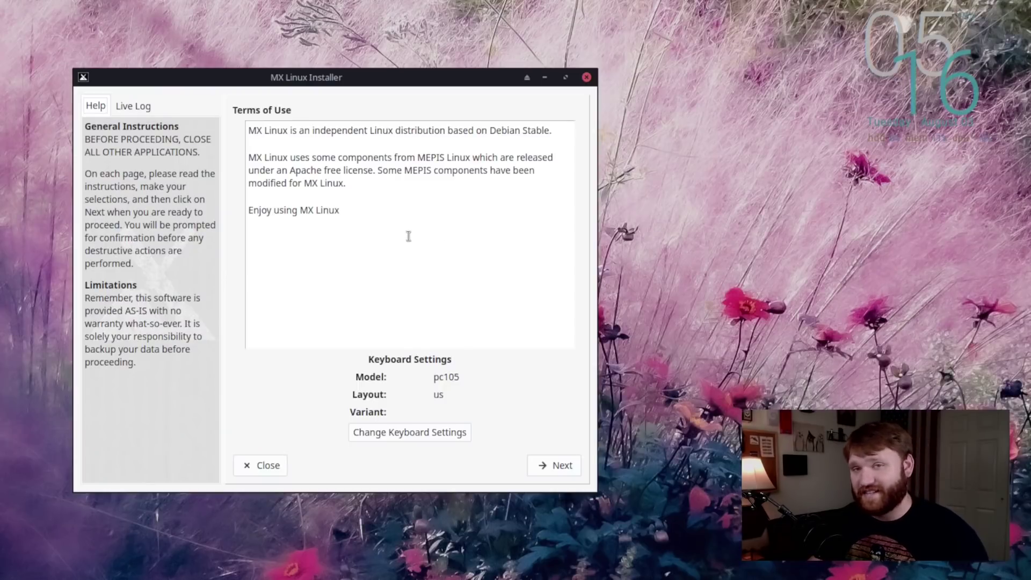
Step: Read through the Terms of Use and continue to the installation-type page
{"action": "left_click_drag", "start_coordinate": [247, 131], "coordinate": [550, 130]}
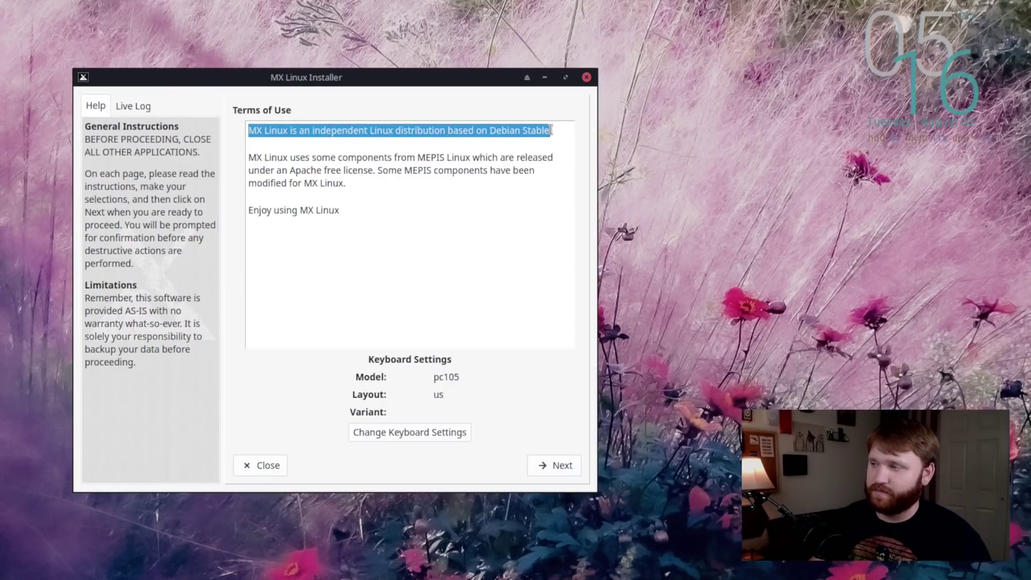
{"action": "left_click", "coordinate": [476, 238]}
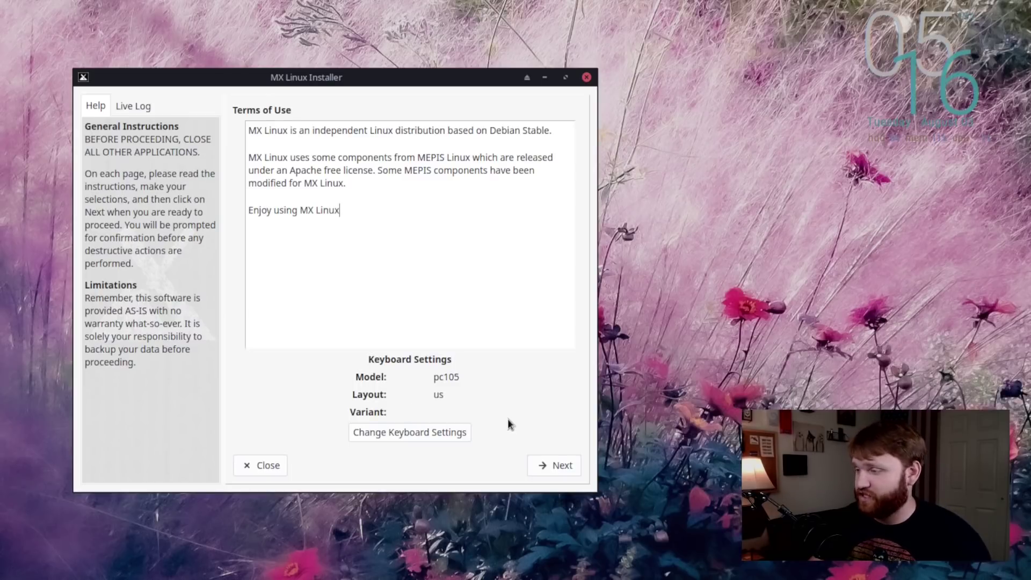
{"action": "left_click", "coordinate": [558, 465]}
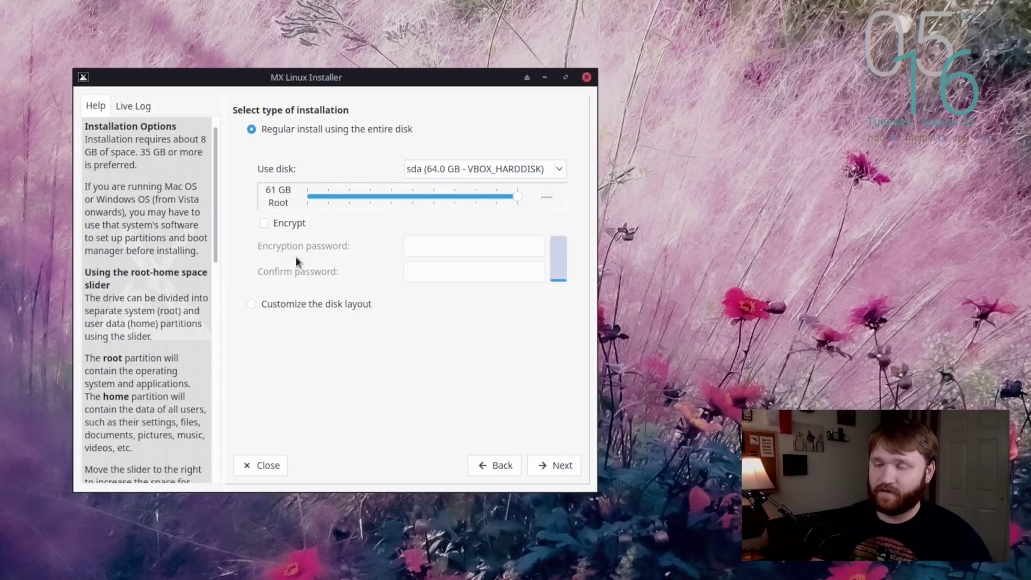
Step: Start a regular install on the entire sda disk, confirming it may be formatted
{"action": "left_click", "coordinate": [543, 465]}
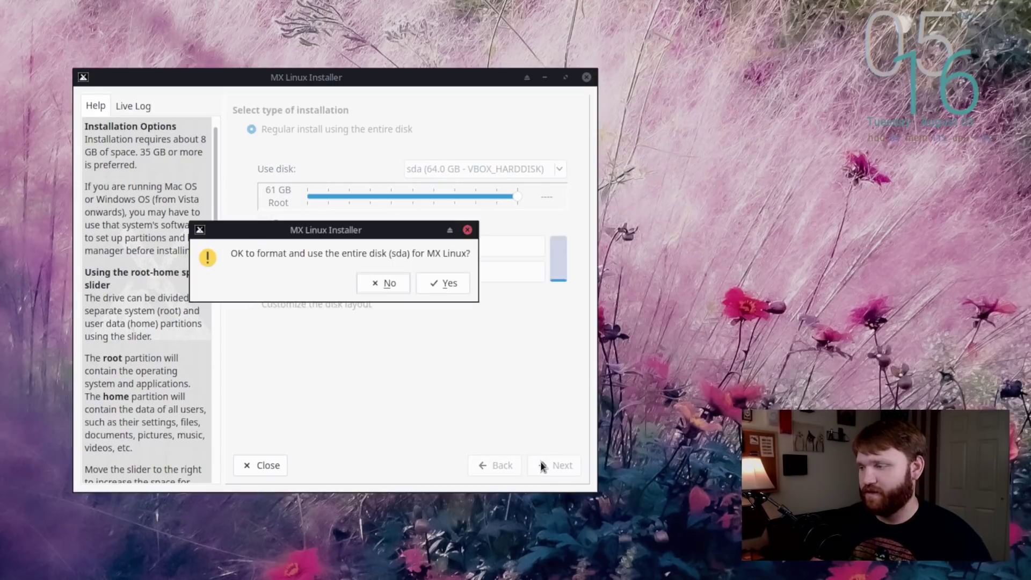
{"action": "left_click", "coordinate": [435, 283]}
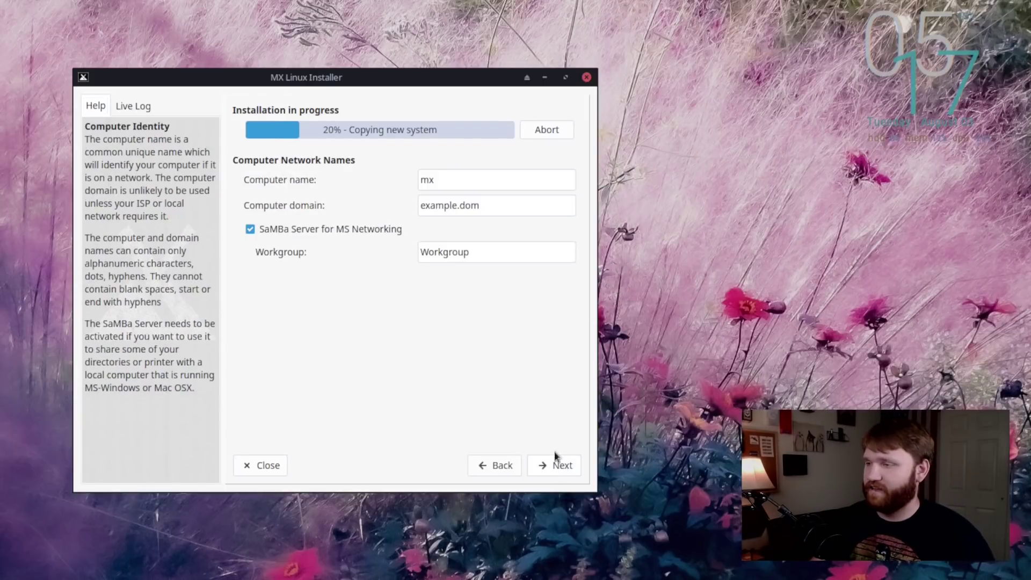
Step: Set the computer name to mxlinux with SaMBa sharing disabled, and continue
{"action": "left_click_drag", "start_coordinate": [441, 178], "coordinate": [384, 165]}
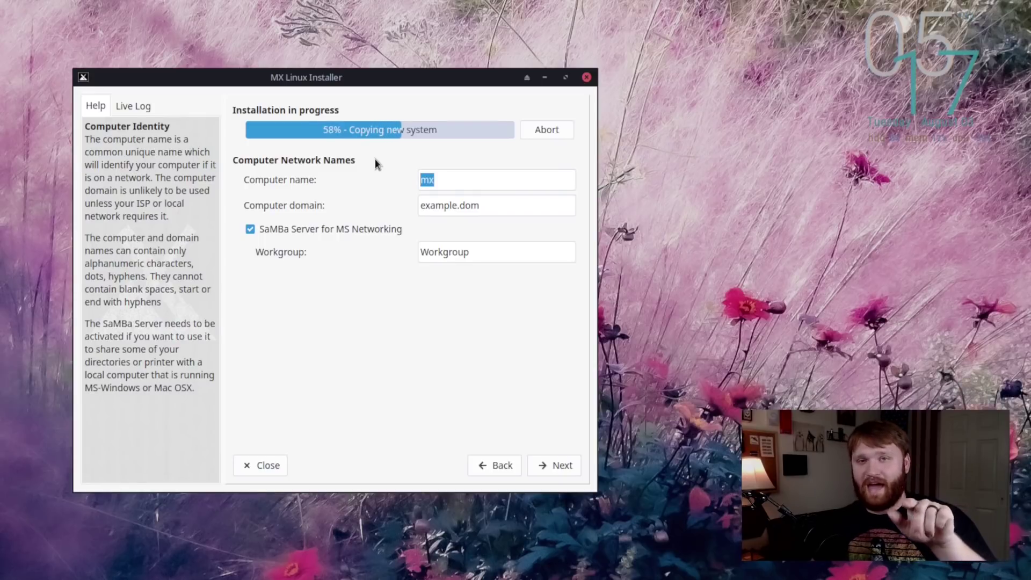
{"action": "type", "text": "mxlin"}
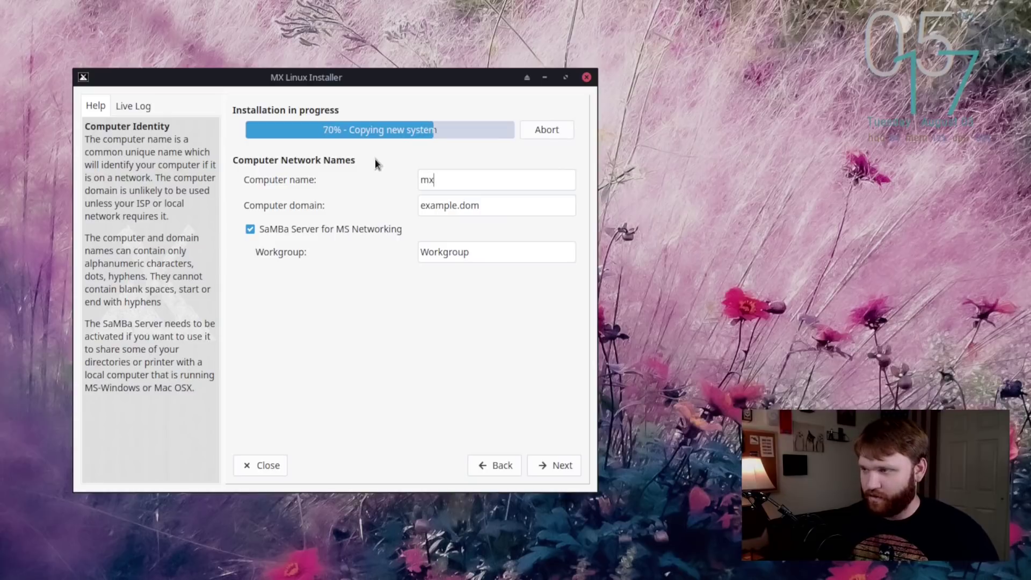
{"action": "type", "text": "ux"}
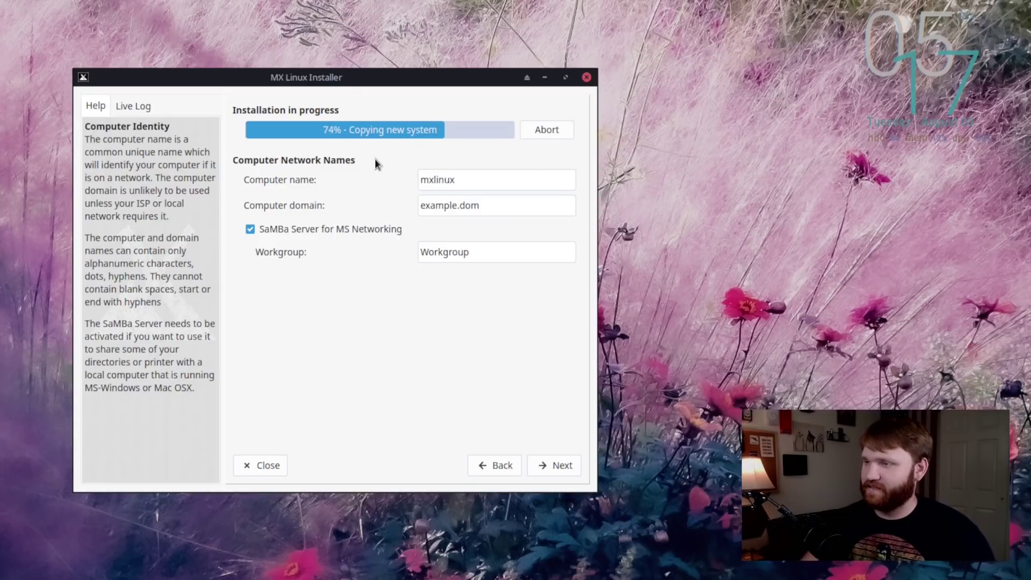
{"action": "left_click", "coordinate": [250, 229]}
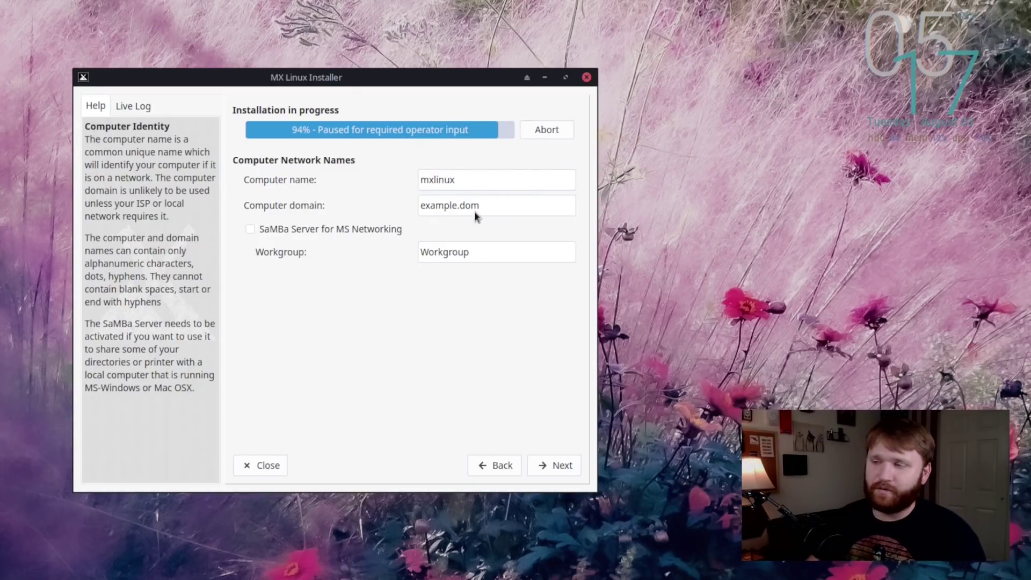
{"action": "left_click", "coordinate": [556, 465]}
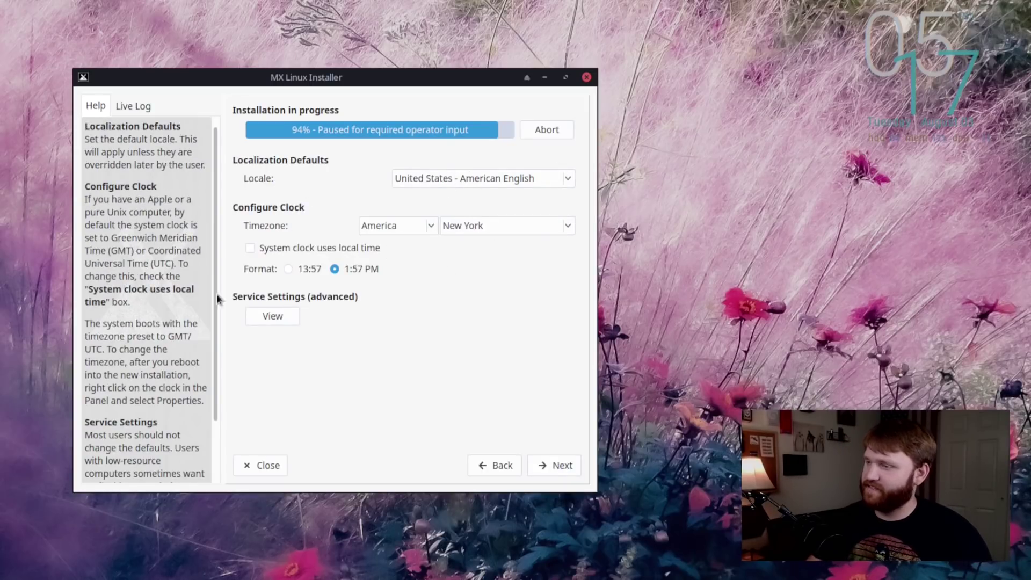
Step: Set the timezone city to Los Angeles and view the advanced service settings
{"action": "left_click", "coordinate": [527, 226]}
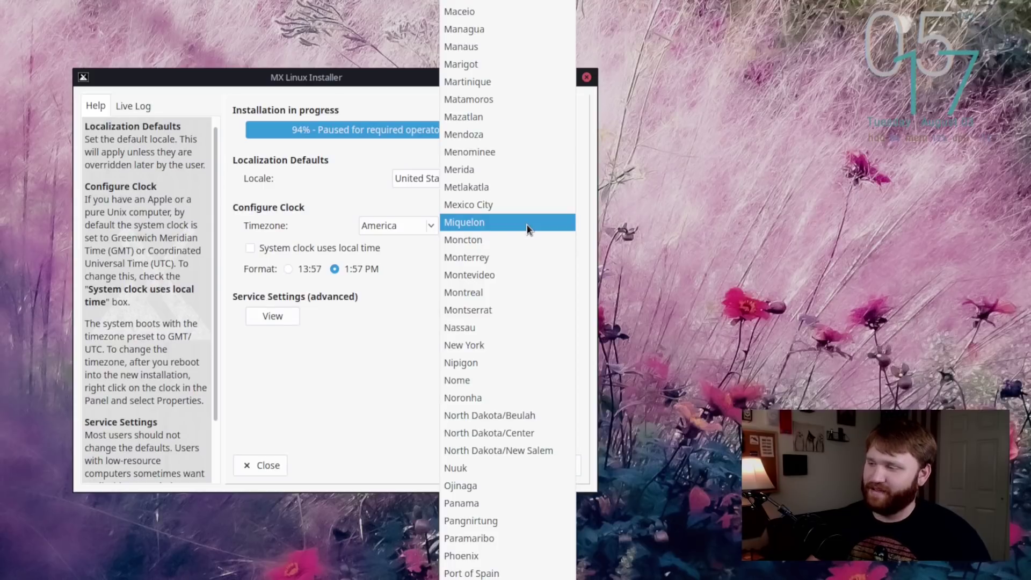
{"action": "scroll", "coordinate": [516, 230], "scroll_direction": "up", "scroll_amount": 1}
{"action": "scroll", "coordinate": [517, 230], "scroll_direction": "down", "scroll_amount": 12}
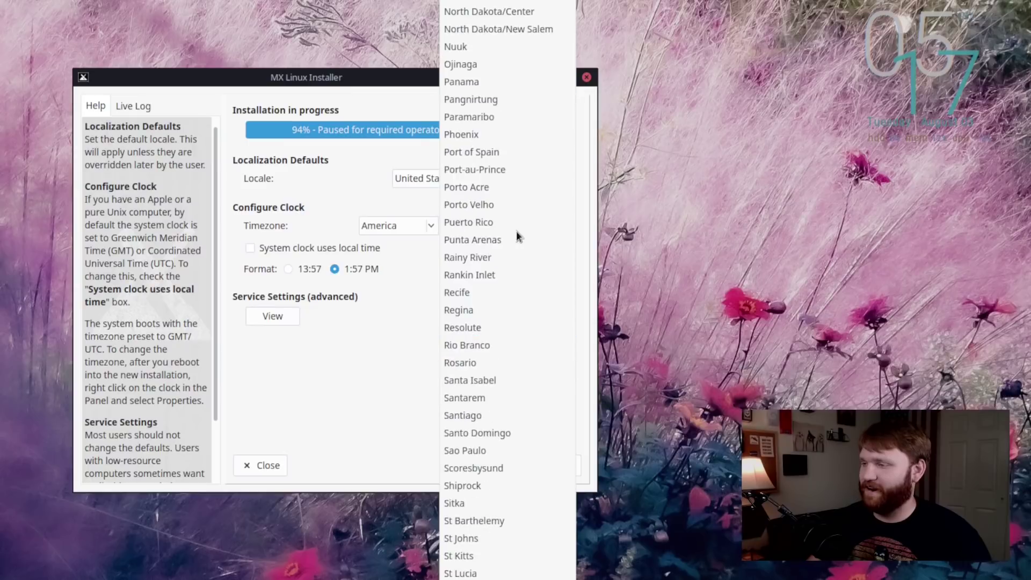
{"action": "scroll", "coordinate": [516, 230], "scroll_direction": "up", "scroll_amount": 15}
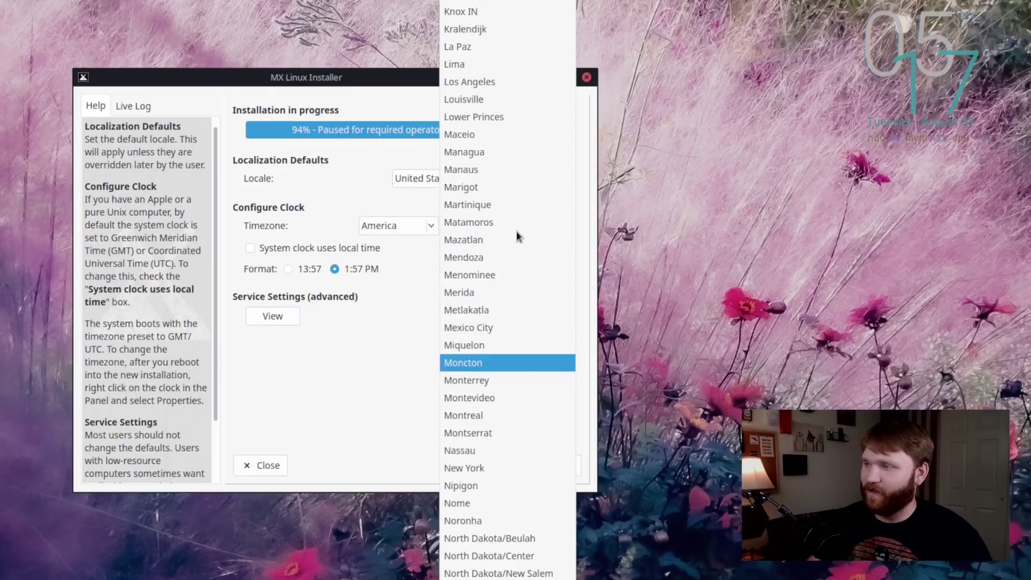
{"action": "left_click", "coordinate": [497, 345]}
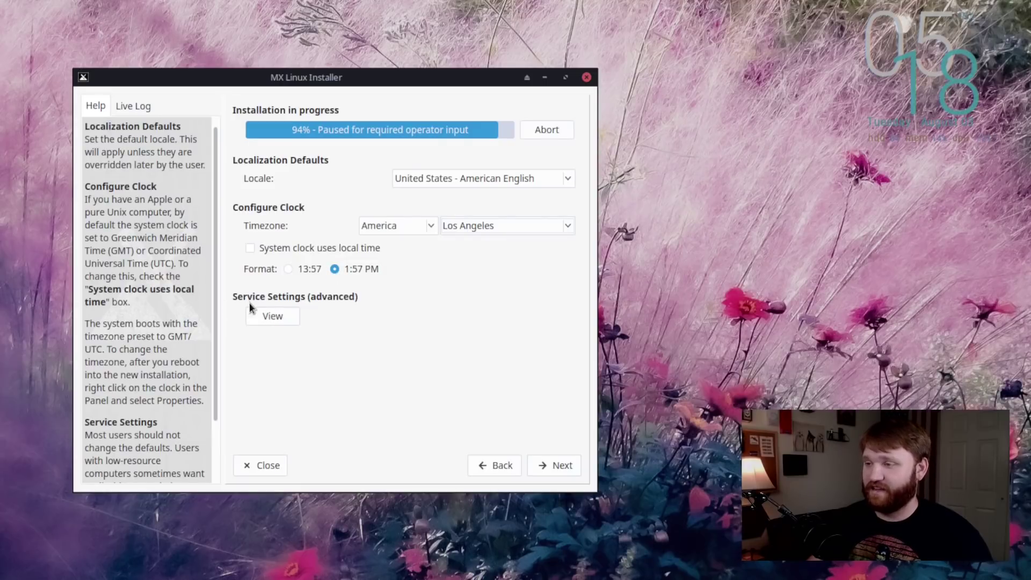
{"action": "left_click", "coordinate": [271, 319]}
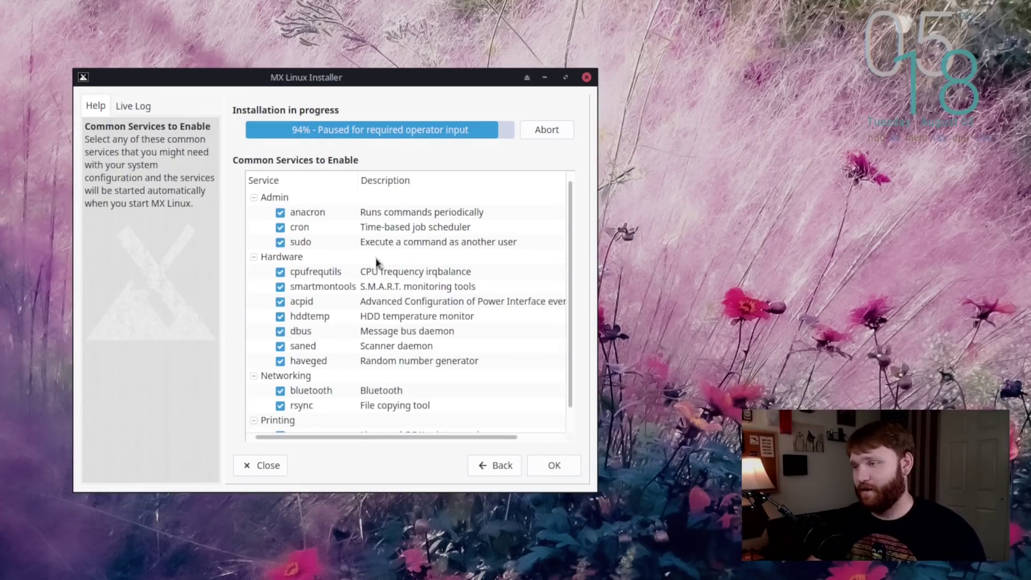
Step: Close the services list and proceed past locale and clock to the user account page
{"action": "scroll", "coordinate": [505, 293], "scroll_direction": "down", "scroll_amount": 1}
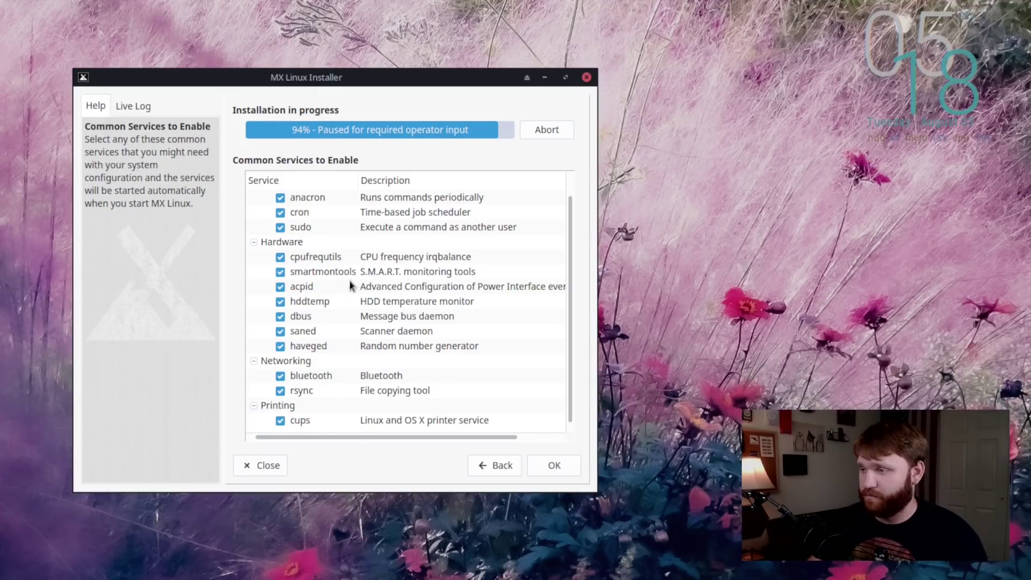
{"action": "scroll", "coordinate": [337, 257], "scroll_direction": "up", "scroll_amount": 1}
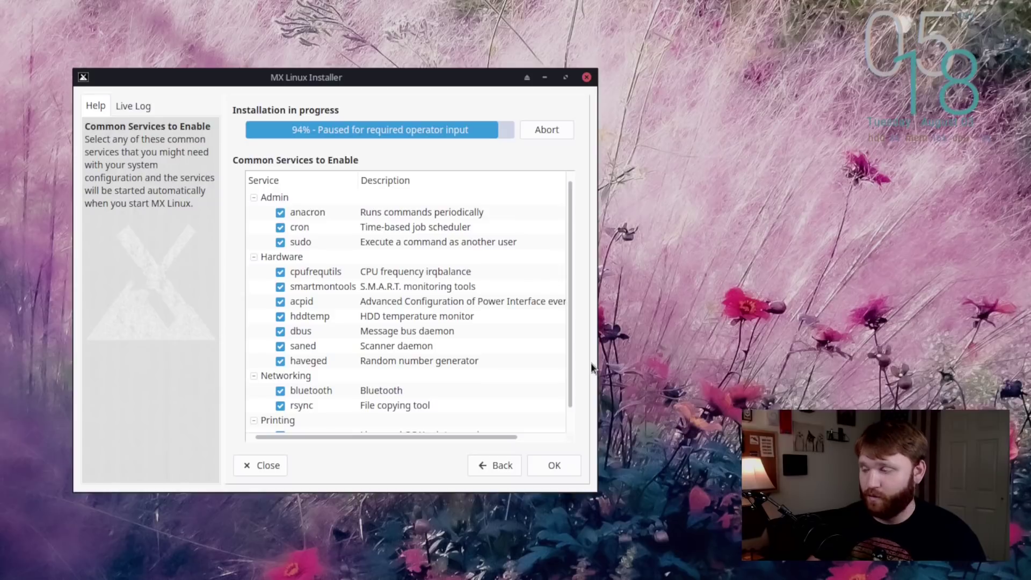
{"action": "left_click", "coordinate": [563, 469]}
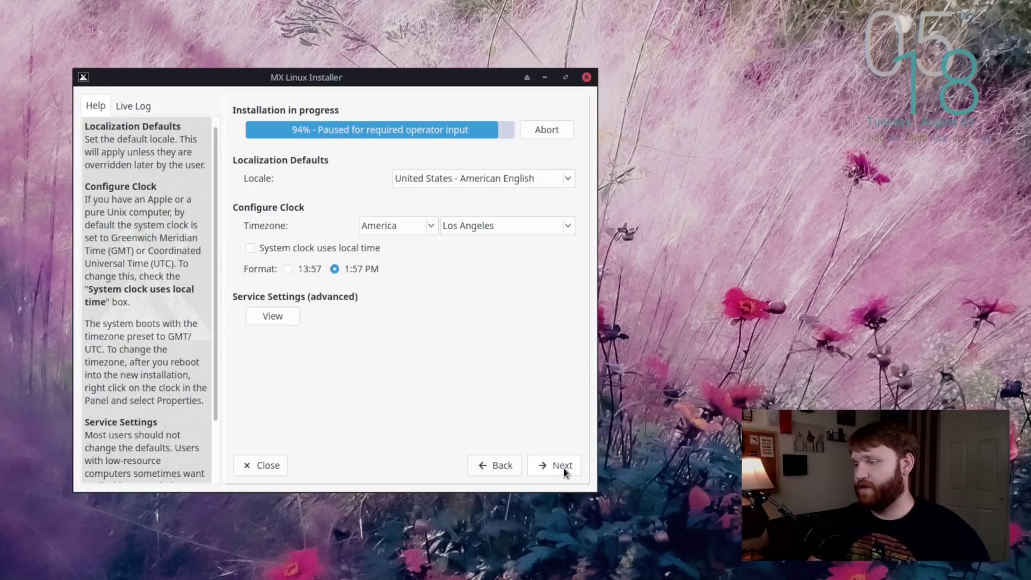
{"action": "left_click", "coordinate": [544, 460]}
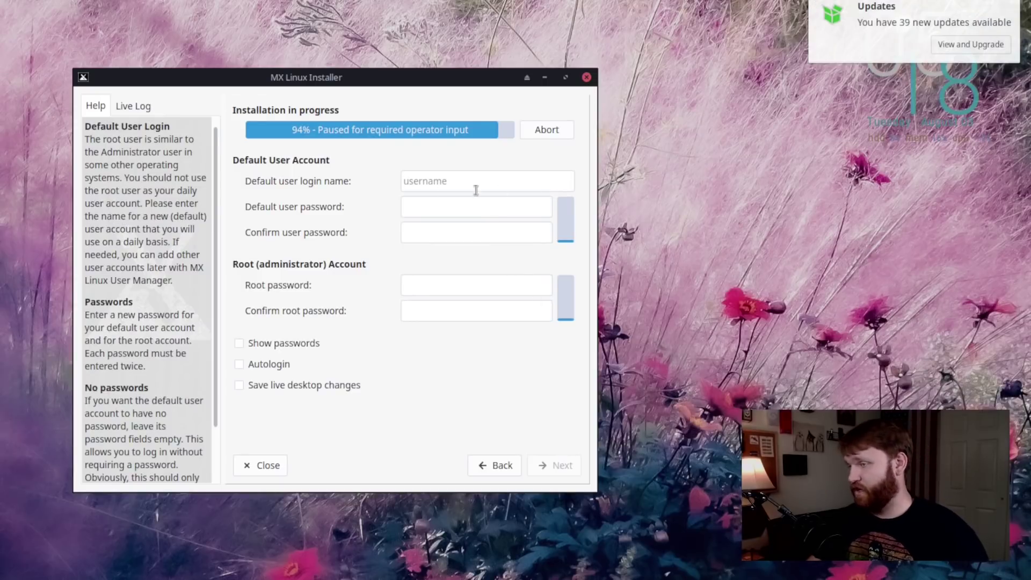
Step: Enter the default user's login name, correcting a typo, and resume the installation
{"action": "type", "text": "Bra"}
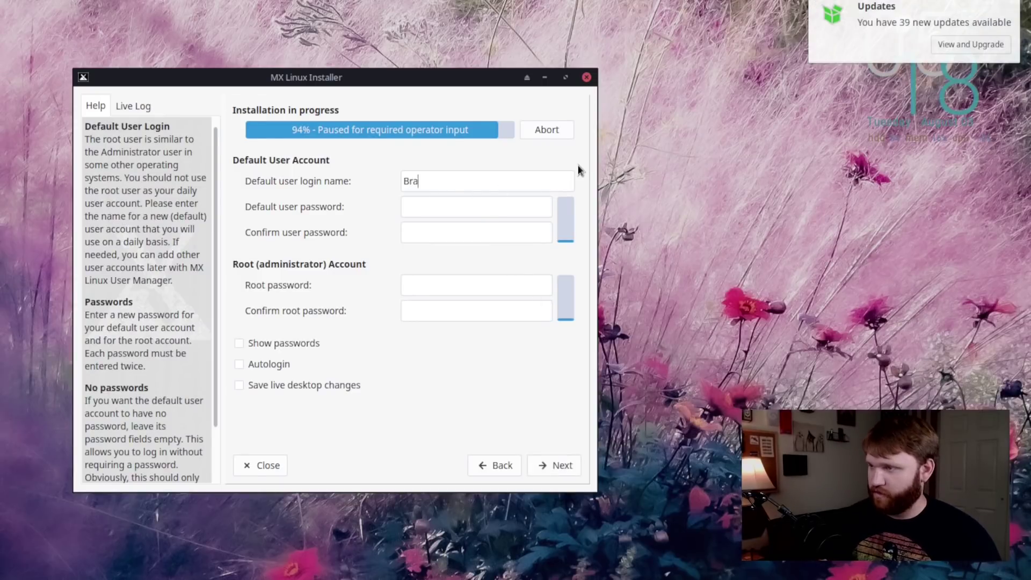
{"action": "type", "text": "ndon"}
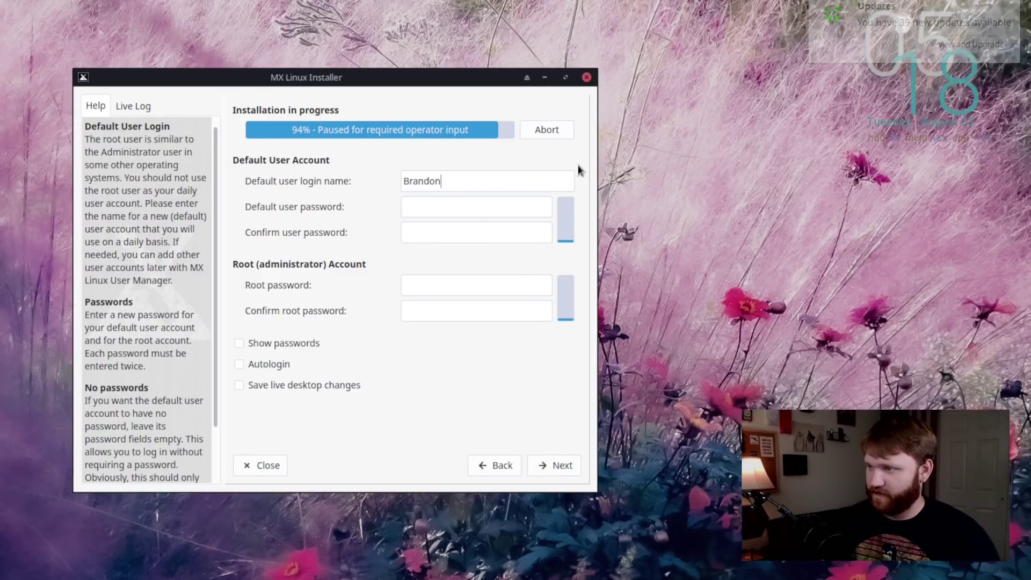
{"action": "key", "text": "BackSpace"}
{"action": "key", "text": "BackSpace"}
{"action": "key", "text": "BackSpace"}
{"action": "key", "text": "BackSpace"}
{"action": "key", "text": "BackSpace"}
{"action": "key", "text": "BackSpace"}
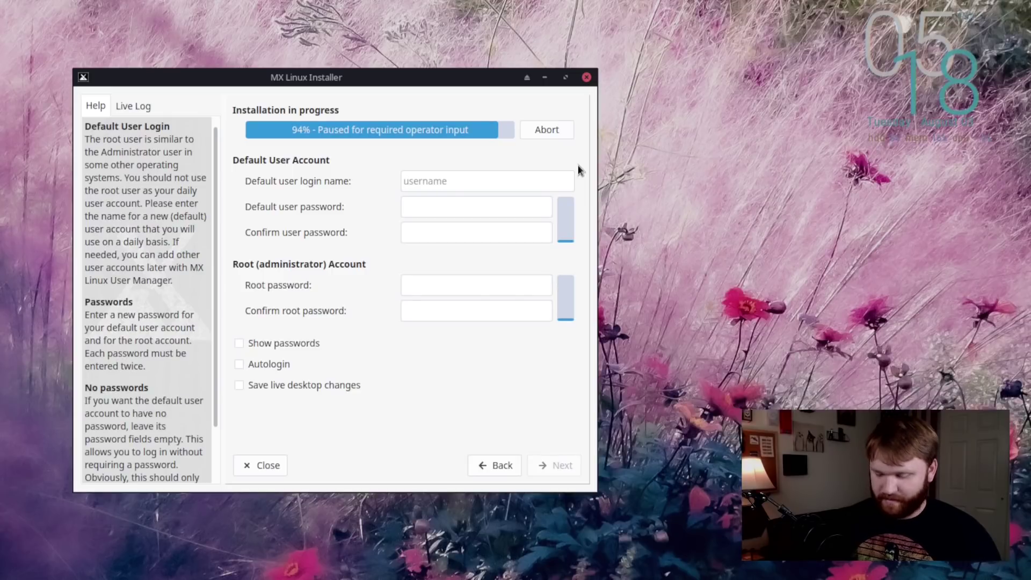
{"action": "type", "text": "bradonj"}
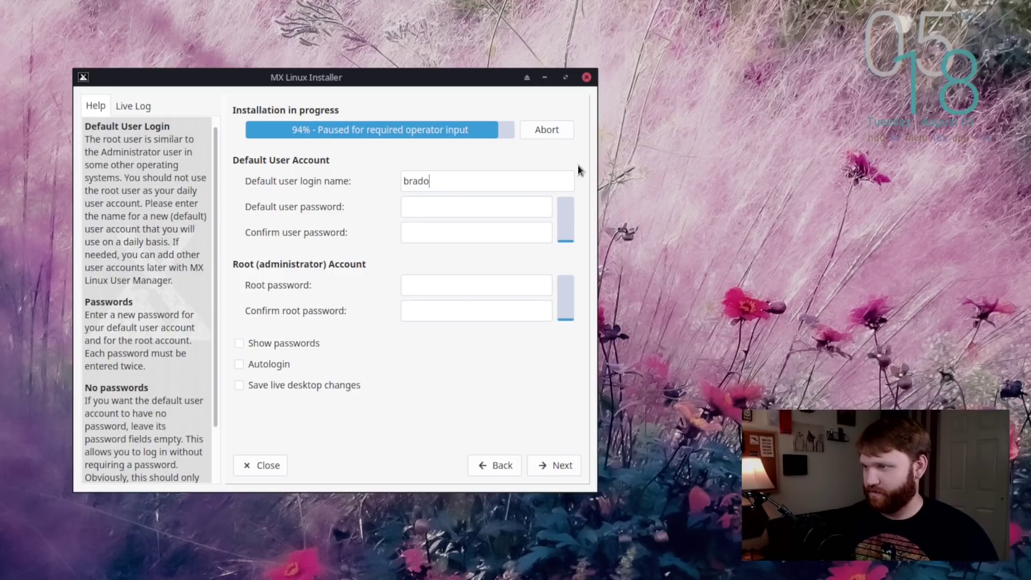
{"action": "type", "text": "don"}
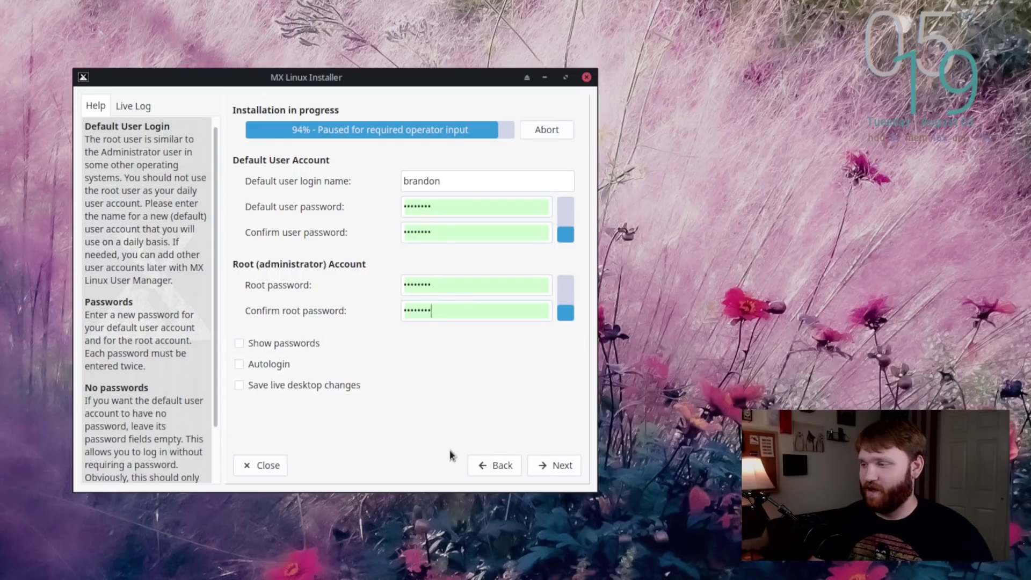
{"action": "left_click", "coordinate": [554, 464]}
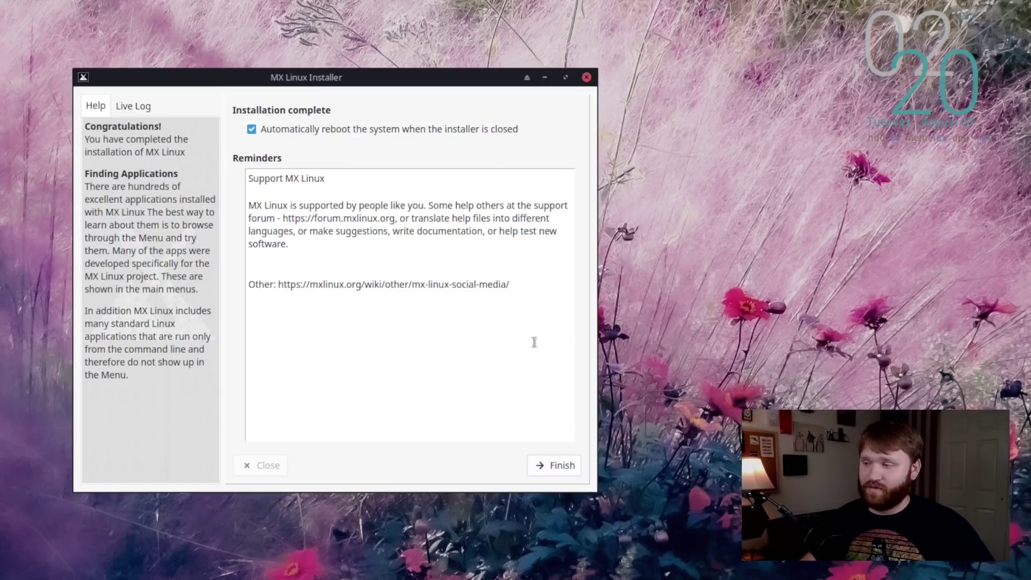
Step: Finish the installer with automatic reboot enabled, booting into the installed MX-21 system
{"action": "left_click", "coordinate": [550, 465]}
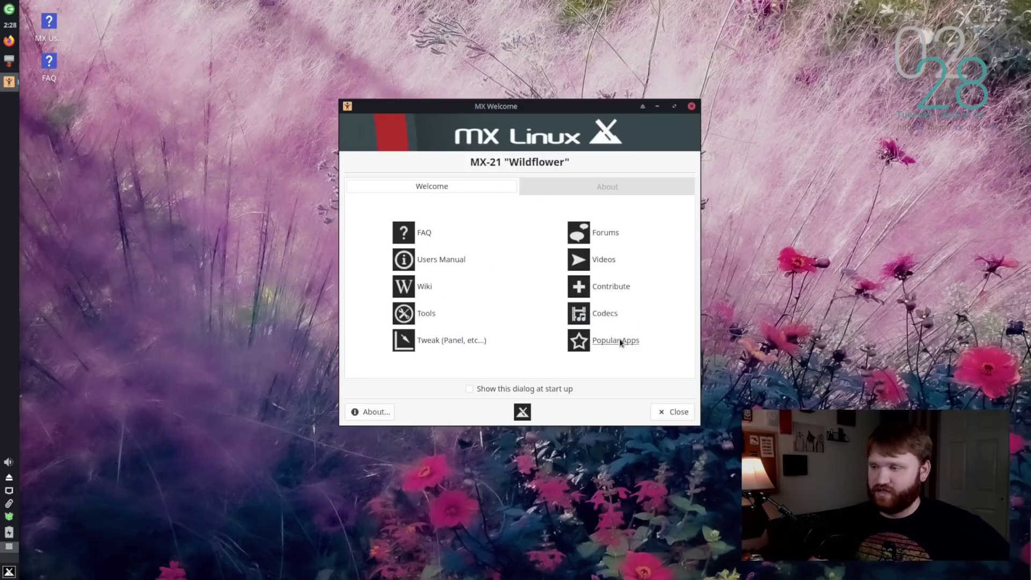
Step: Open MX Tools from MX Welcome to list utilities like Live USB Maker and User Manager
{"action": "left_click", "coordinate": [429, 316]}
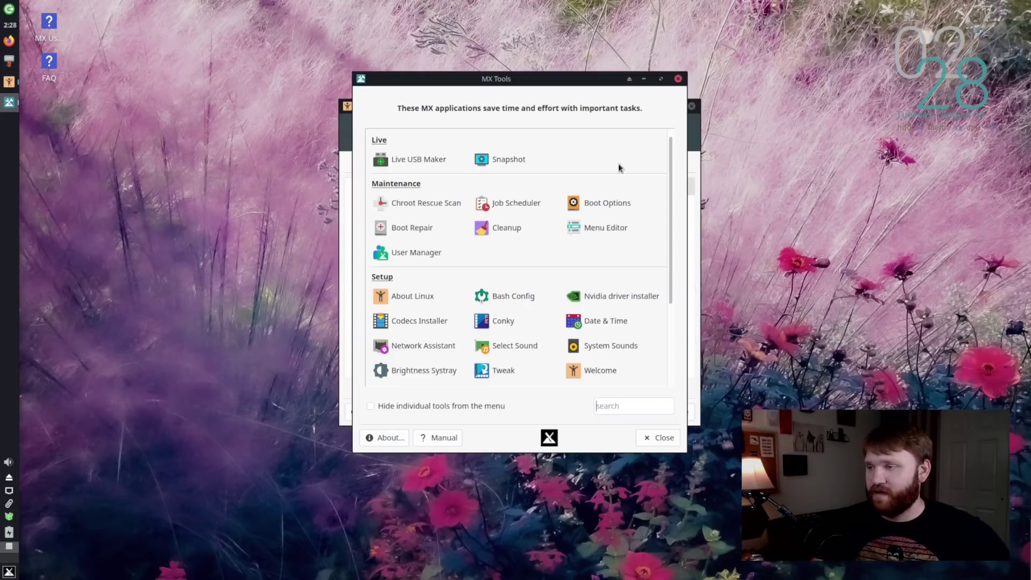
{"action": "key", "text": "alt+F4"}
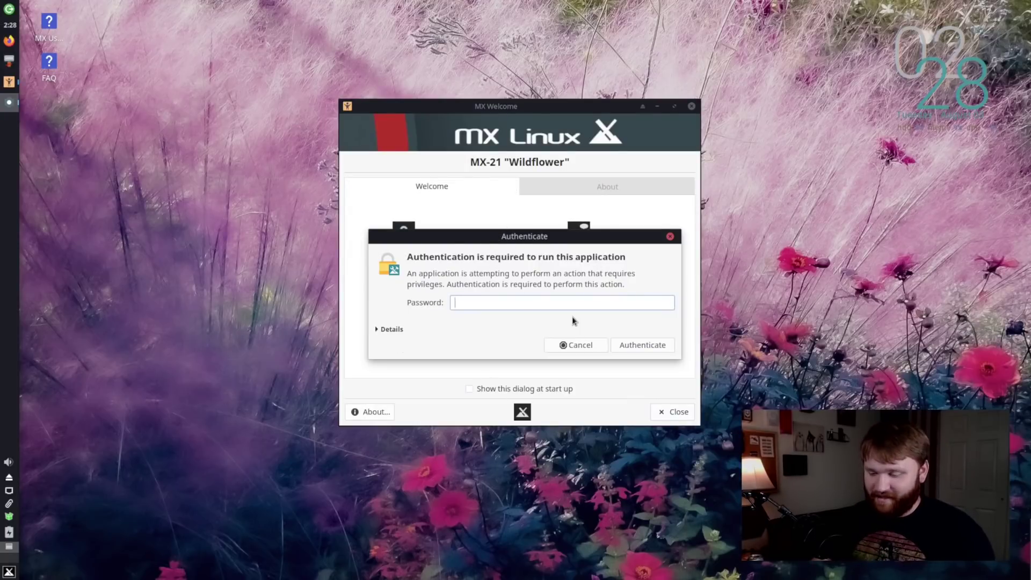
{"action": "type", "text": "••••••••"}
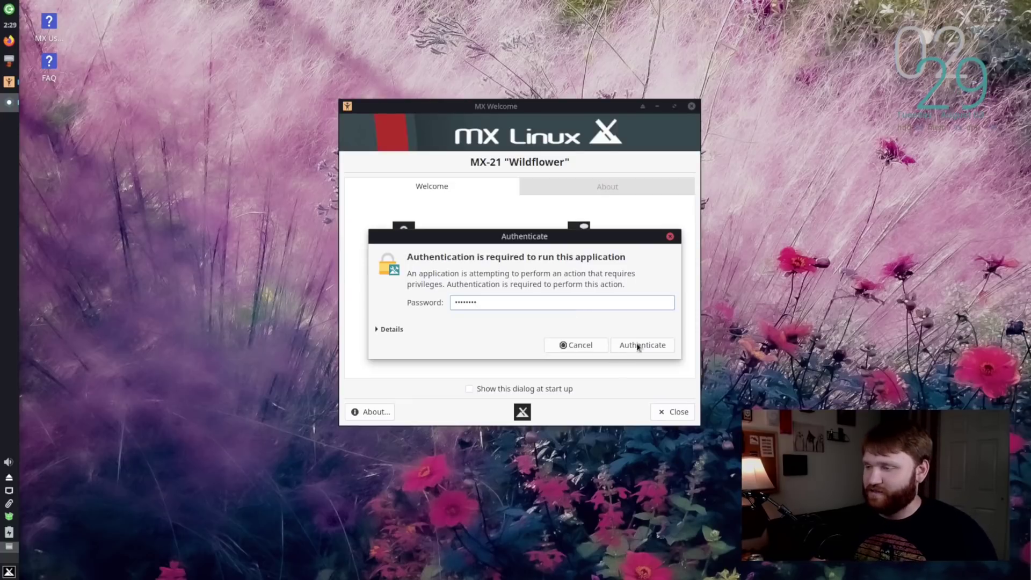
{"action": "left_click", "coordinate": [650, 345]}
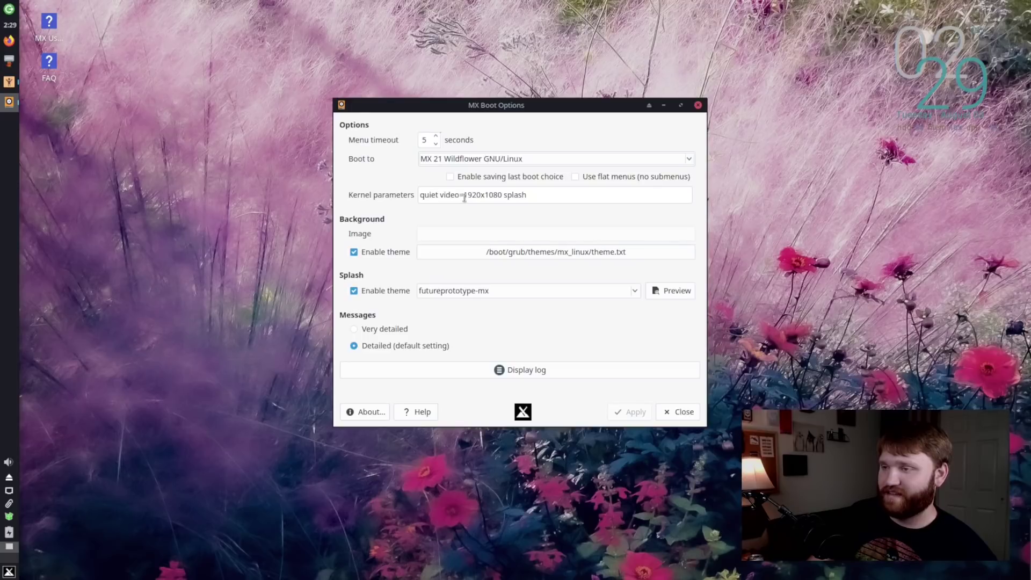
{"action": "left_click_drag", "start_coordinate": [464, 196], "coordinate": [505, 195]}
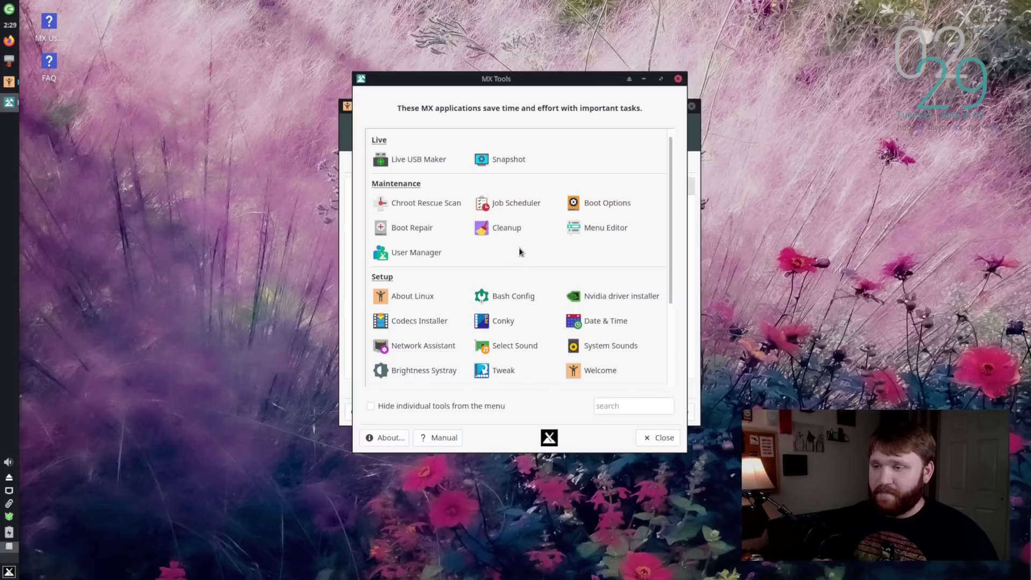
Step: Open About Linux and read the MX-21 version details and system report
{"action": "scroll", "coordinate": [519, 251], "scroll_direction": "down", "scroll_amount": 3}
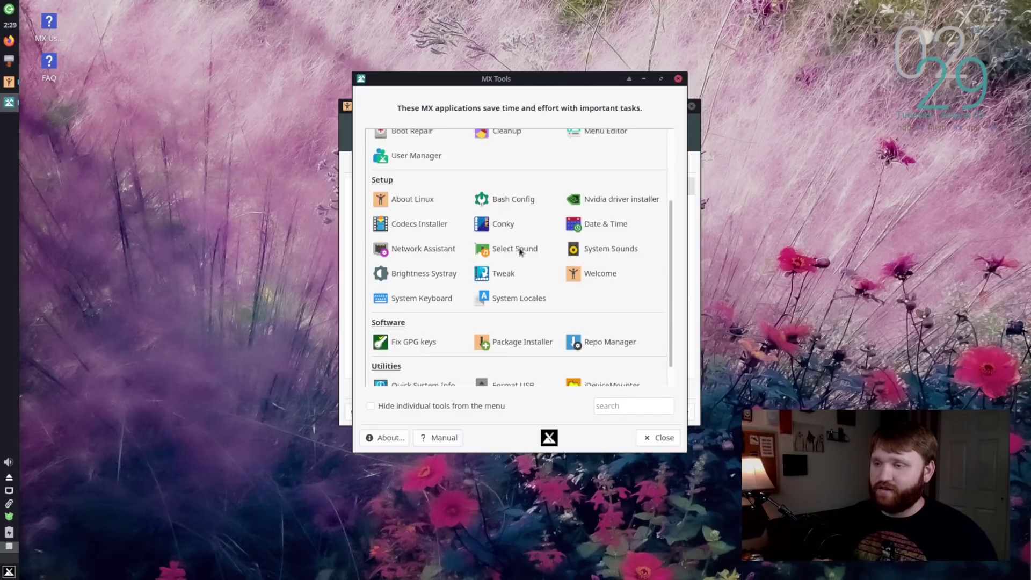
{"action": "left_click", "coordinate": [403, 197]}
{"action": "left_click", "coordinate": [549, 189]}
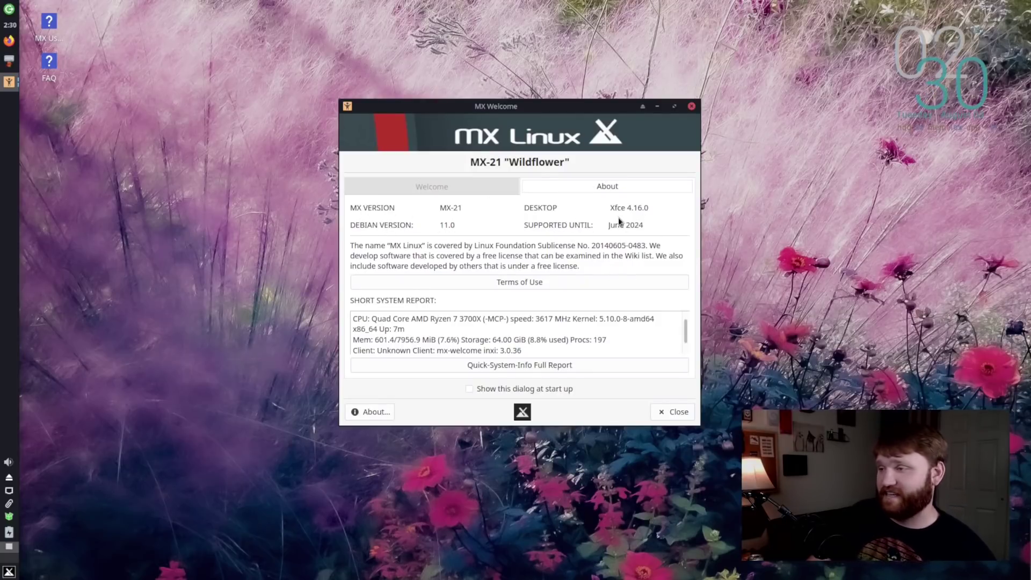
{"action": "scroll", "coordinate": [561, 321], "scroll_direction": "down", "scroll_amount": 1}
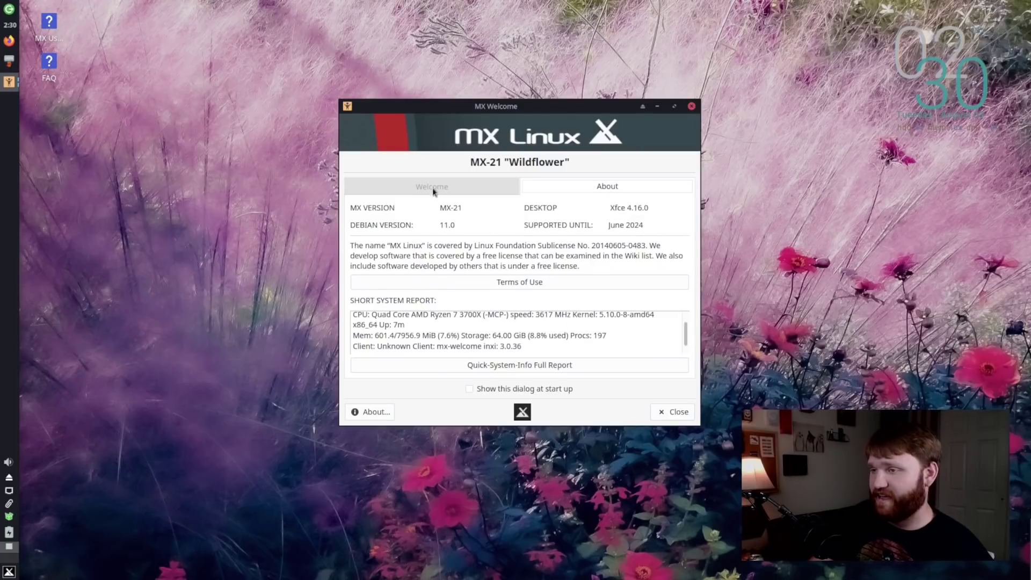
Step: Return to the Welcome links and reopen MX Tools to see the Setup utilities
{"action": "left_click", "coordinate": [483, 189]}
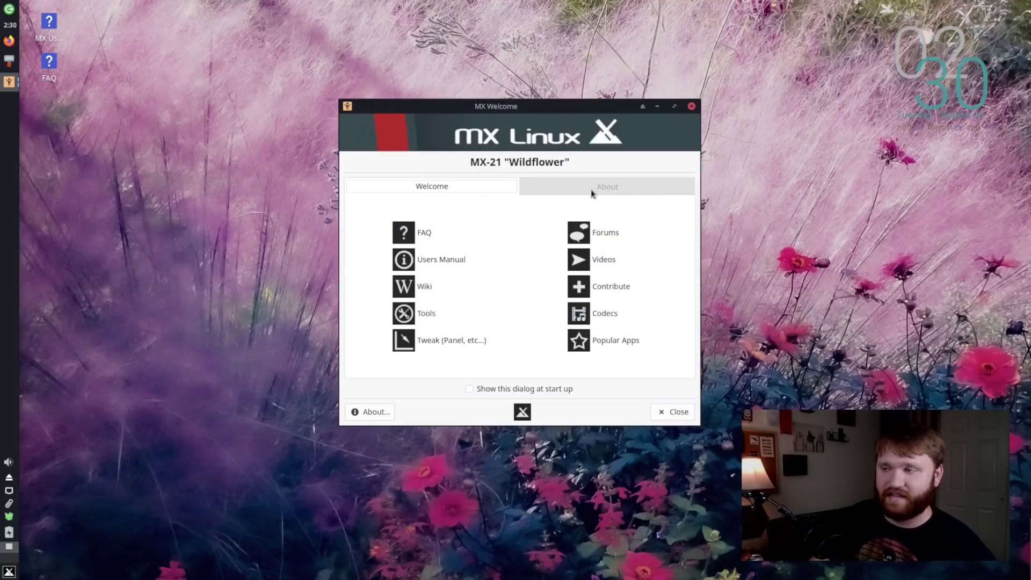
{"action": "left_click", "coordinate": [420, 313]}
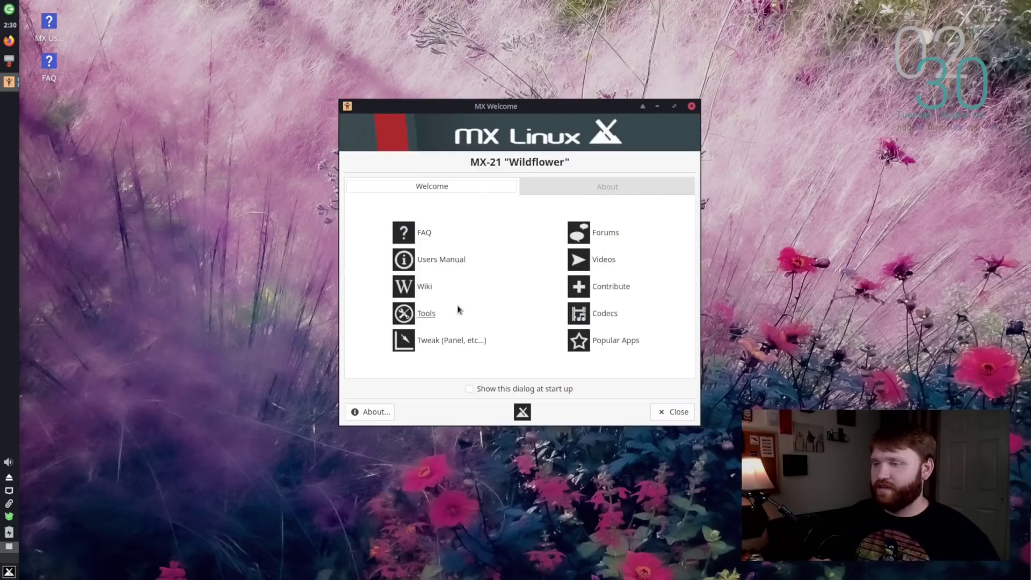
{"action": "scroll", "coordinate": [431, 289], "scroll_direction": "down", "scroll_amount": 1}
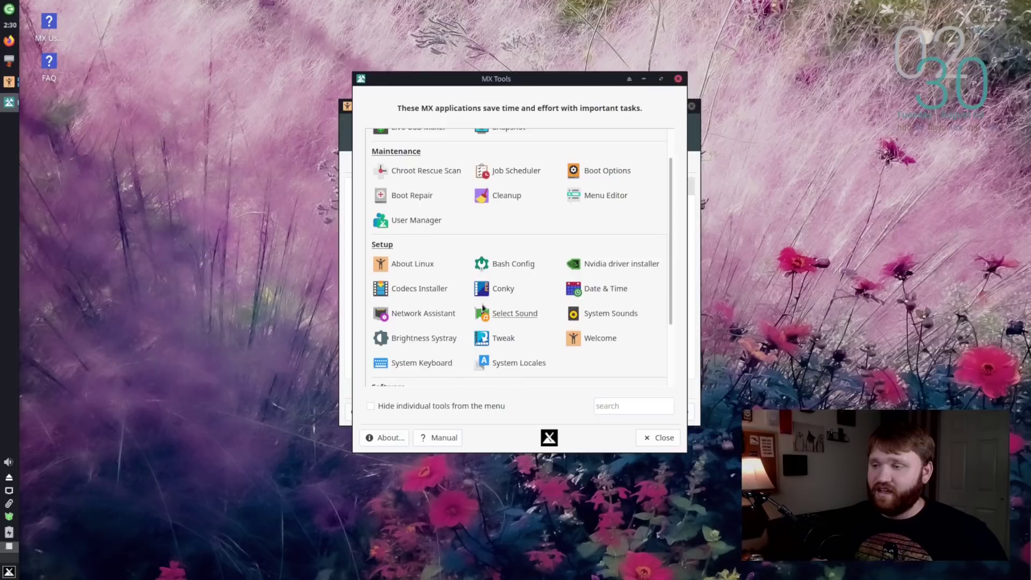
{"action": "scroll", "coordinate": [473, 333], "scroll_direction": "down", "scroll_amount": 1}
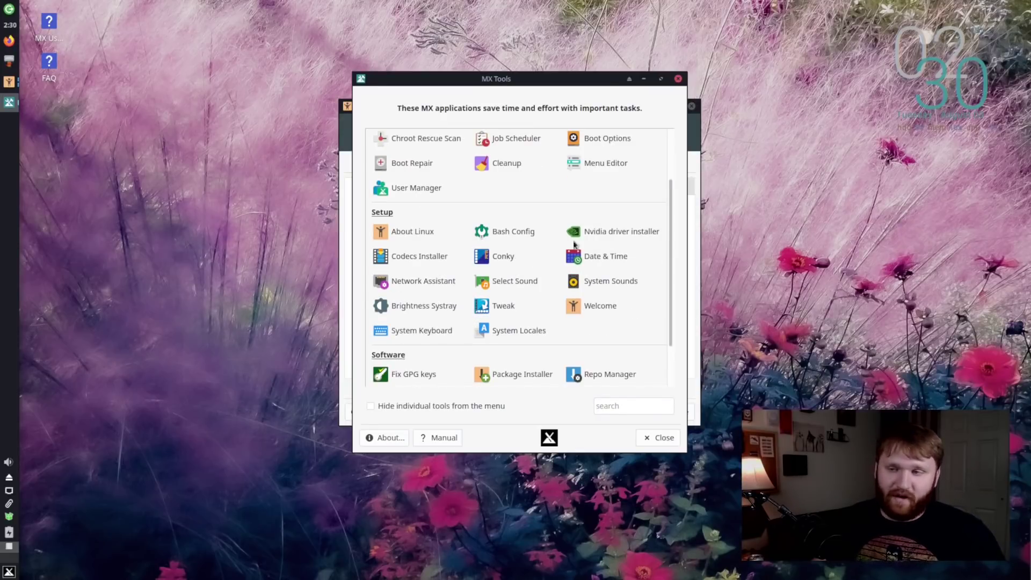
{"action": "scroll", "coordinate": [546, 268], "scroll_direction": "down", "scroll_amount": 2}
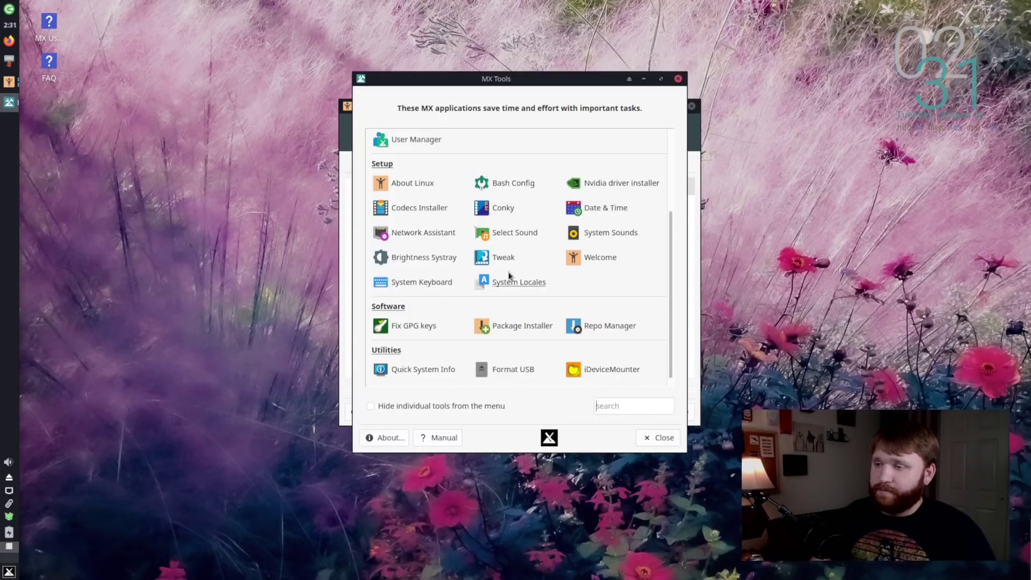
{"action": "mouse_move", "coordinate": [490, 81]}
{"action": "left_mouse_down"}
{"action": "mouse_move", "coordinate": [735, 99]}
{"action": "mouse_move", "coordinate": [482, 78]}
{"action": "left_mouse_up"}
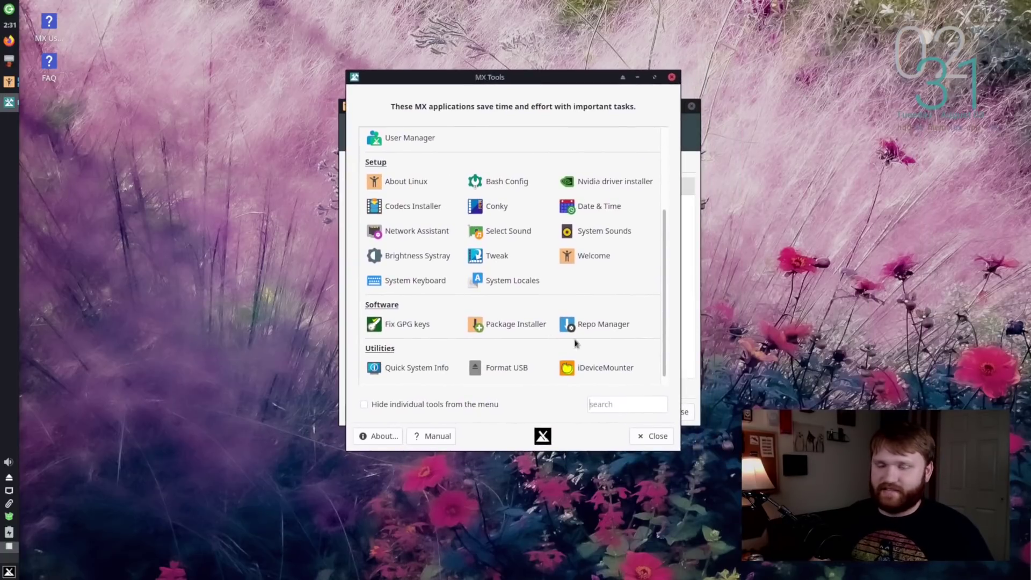
{"action": "left_click", "coordinate": [496, 257]}
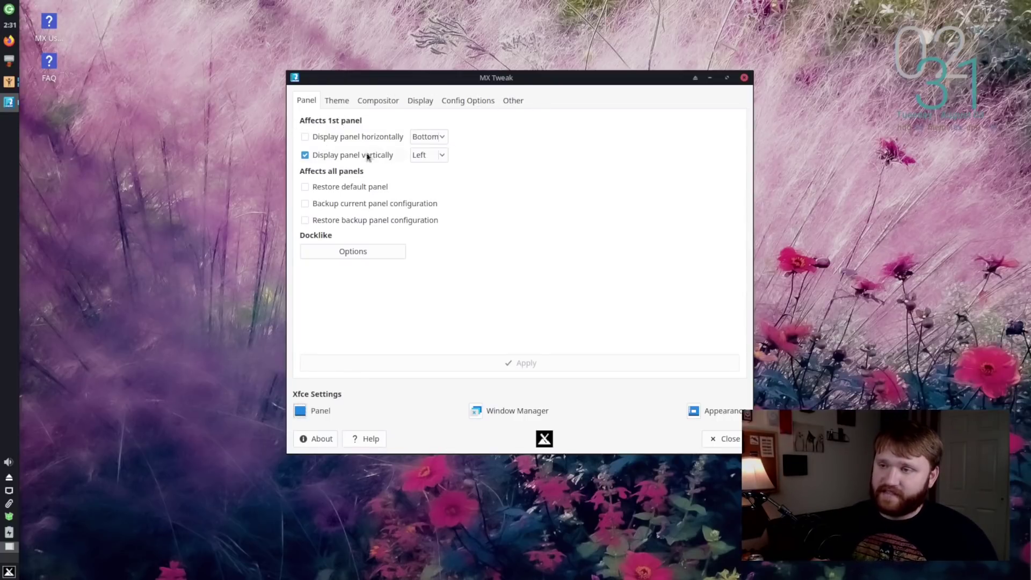
Step: Try a horizontal bottom panel in MX Tweak, then restore the vertical left panel
{"action": "left_click", "coordinate": [441, 155]}
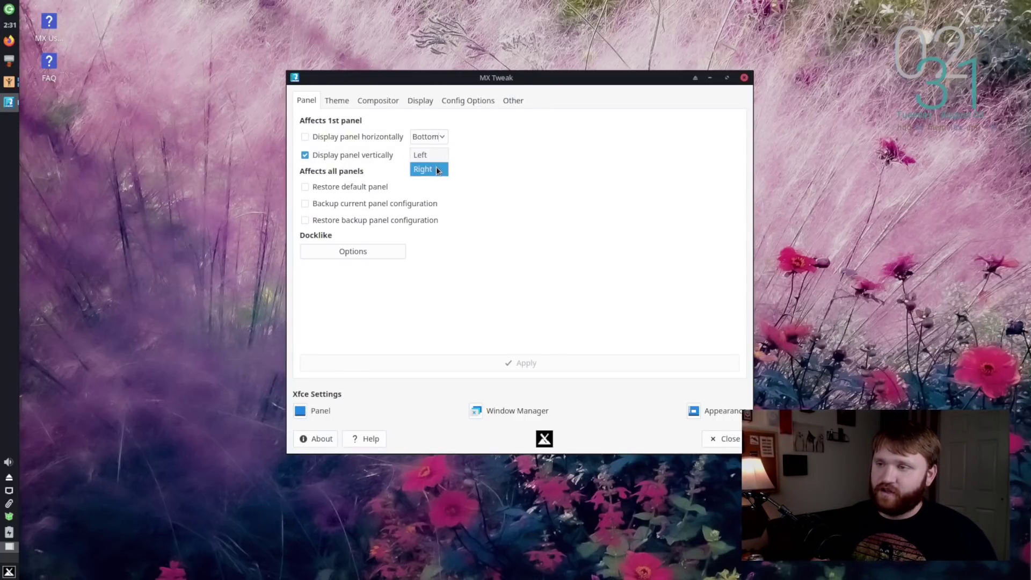
{"action": "left_click", "coordinate": [422, 155]}
{"action": "left_click", "coordinate": [308, 135]}
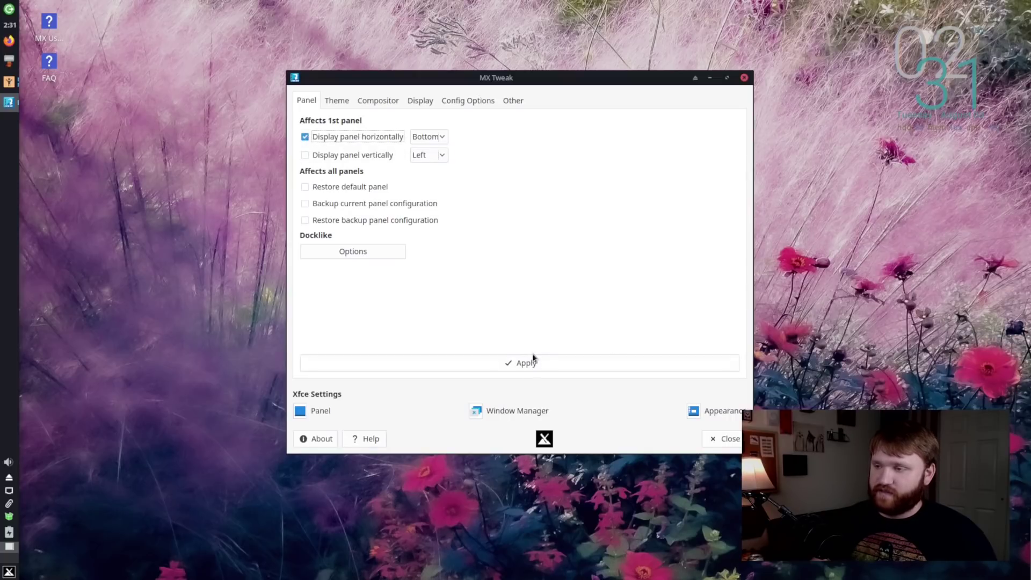
{"action": "left_click", "coordinate": [531, 360]}
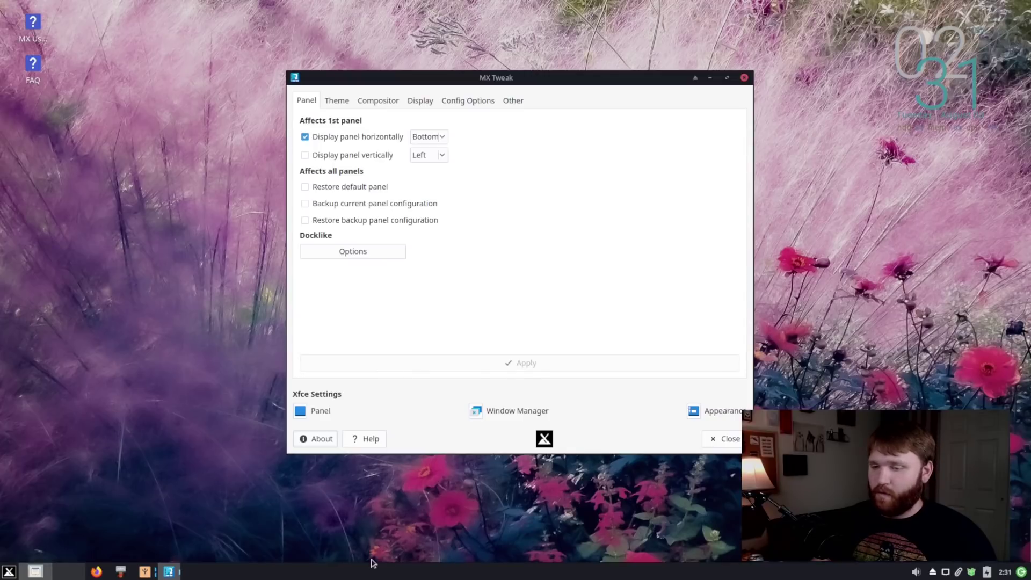
{"action": "left_click", "coordinate": [304, 137]}
{"action": "left_click", "coordinate": [305, 154]}
{"action": "left_click", "coordinate": [546, 362]}
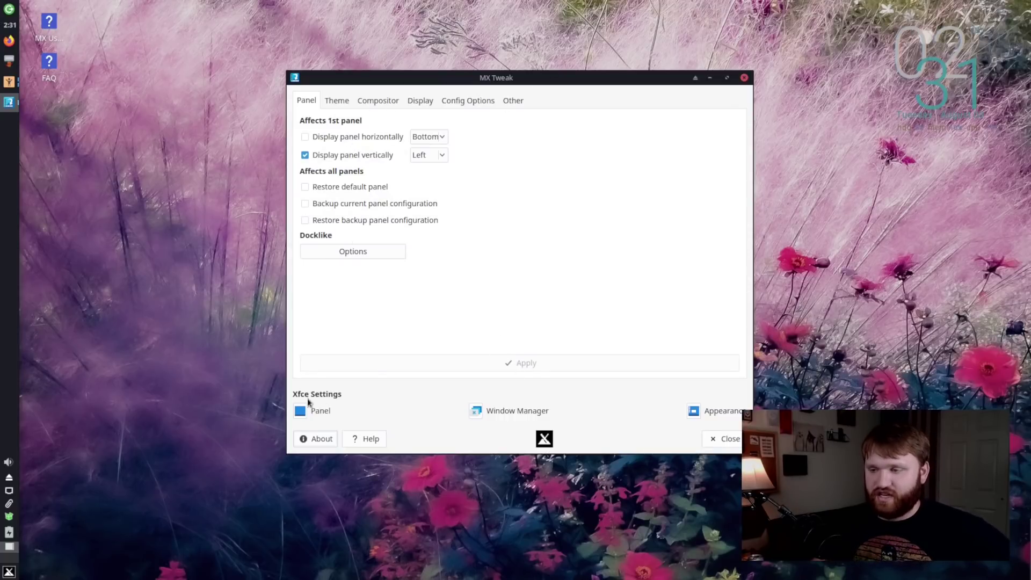
Step: Browse the Theme, Compositor, Display, Config Options and Other tweaks, then view Xfce Appearance settings
{"action": "left_click", "coordinate": [338, 103]}
{"action": "left_click", "coordinate": [360, 102]}
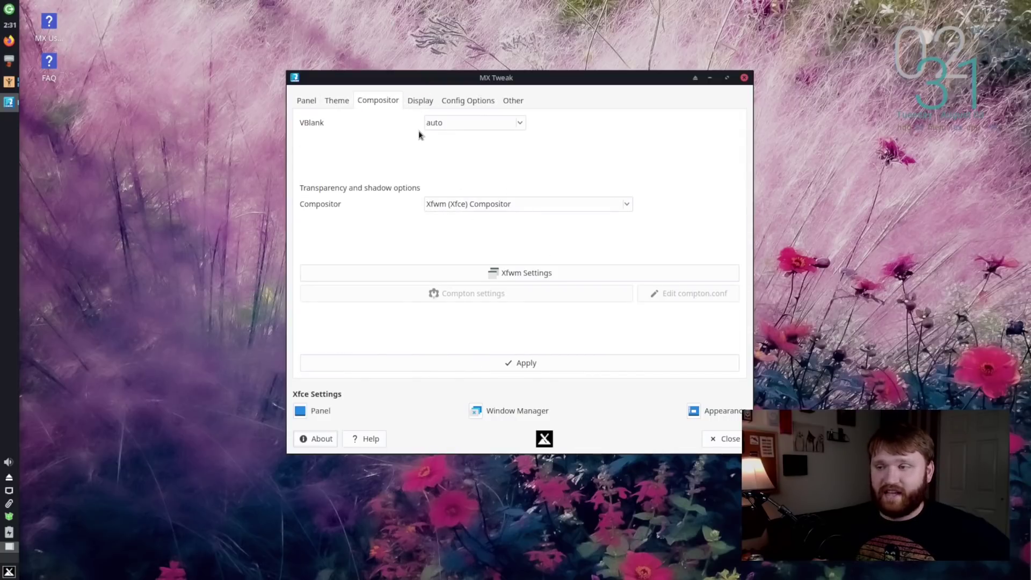
{"action": "left_click", "coordinate": [409, 103]}
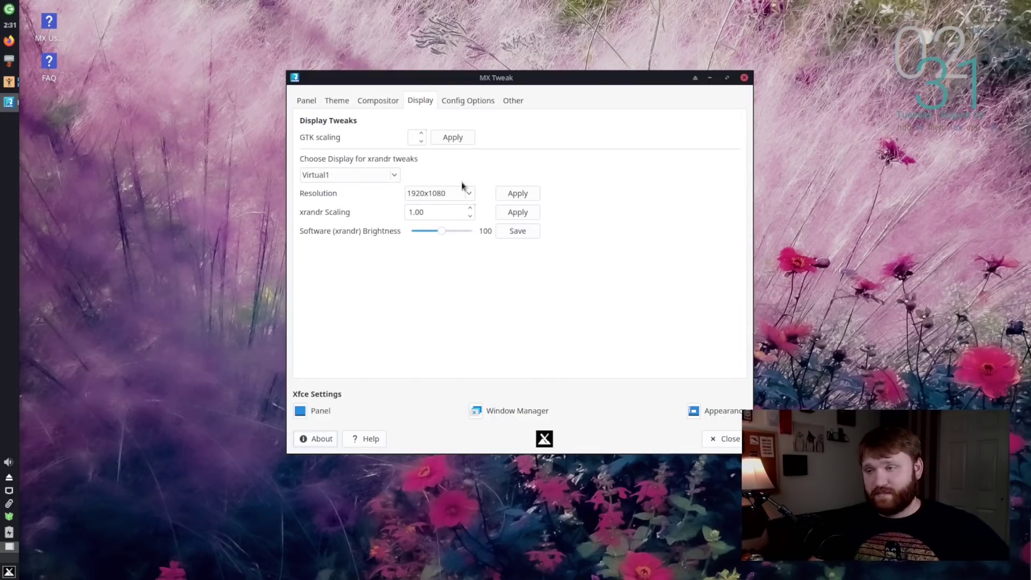
{"action": "left_click", "coordinate": [456, 100]}
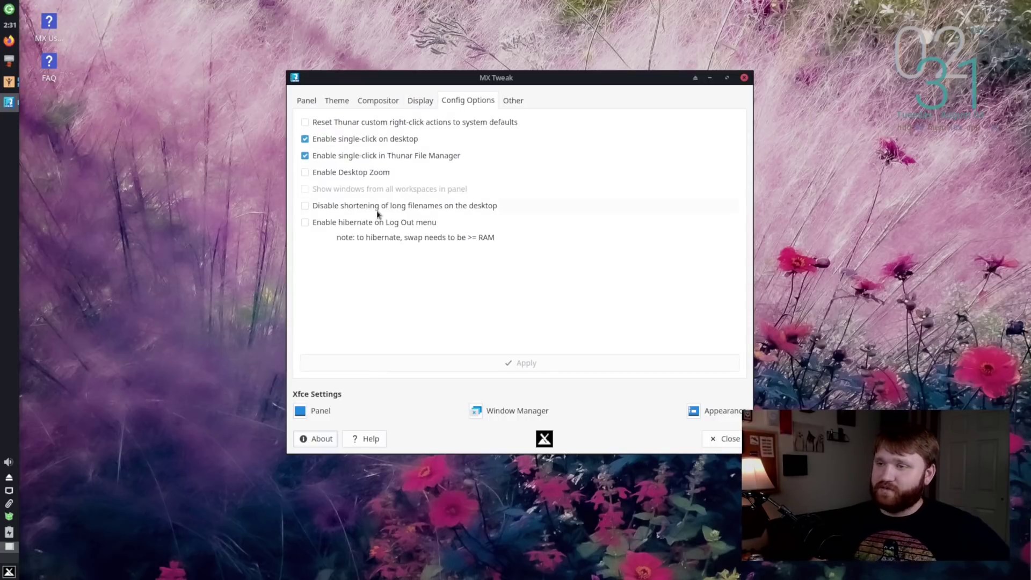
{"action": "left_click", "coordinate": [519, 102]}
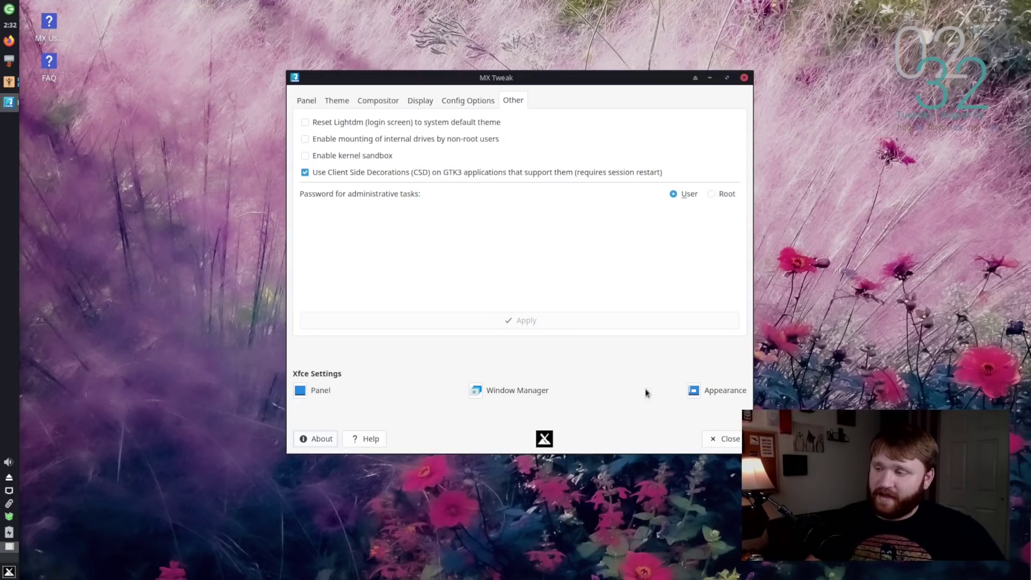
{"action": "left_click", "coordinate": [714, 390]}
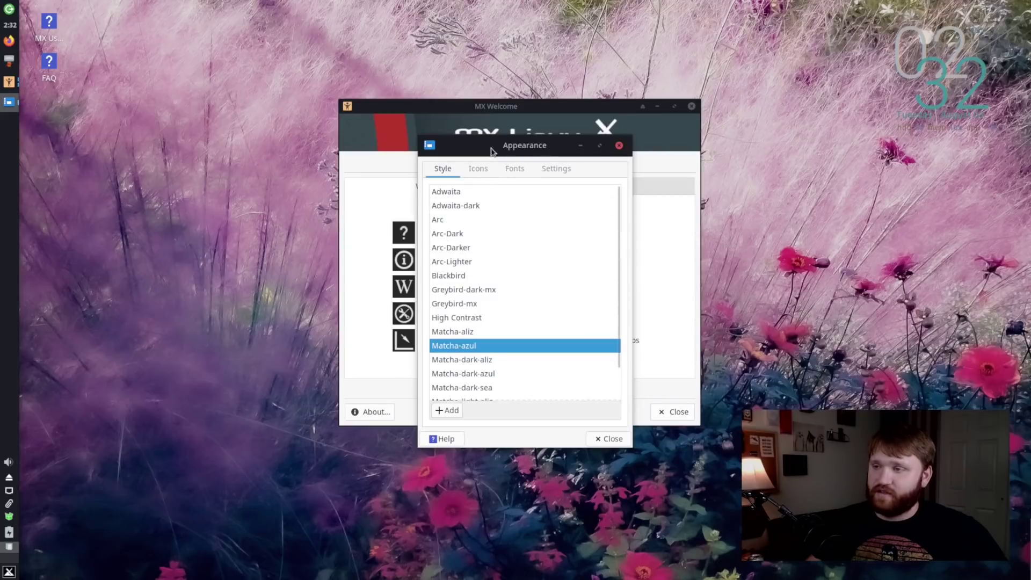
{"action": "left_click", "coordinate": [553, 170]}
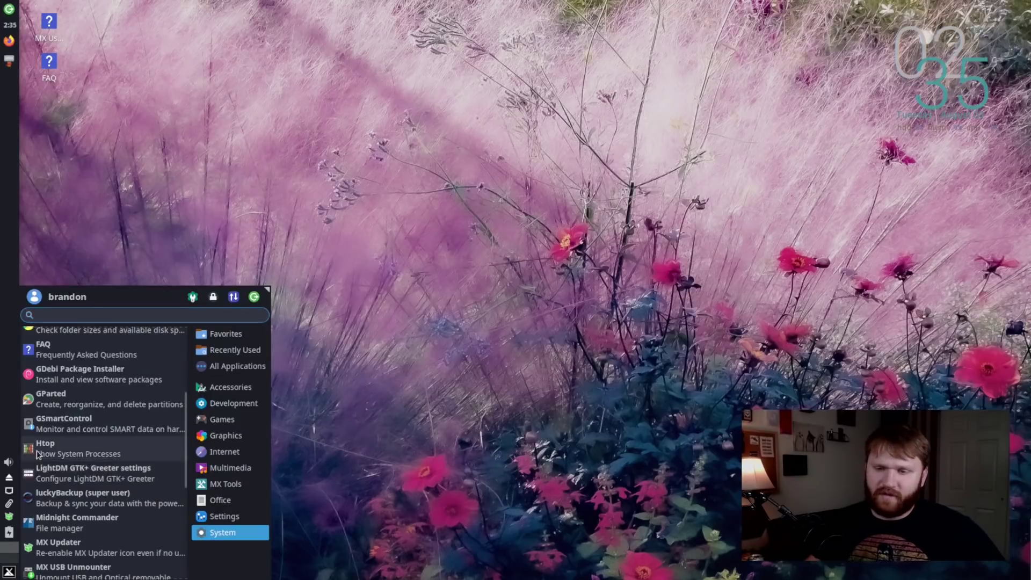
Step: Launch a terminal running htop, centre it to review processes, then close it
{"action": "left_click", "coordinate": [53, 452]}
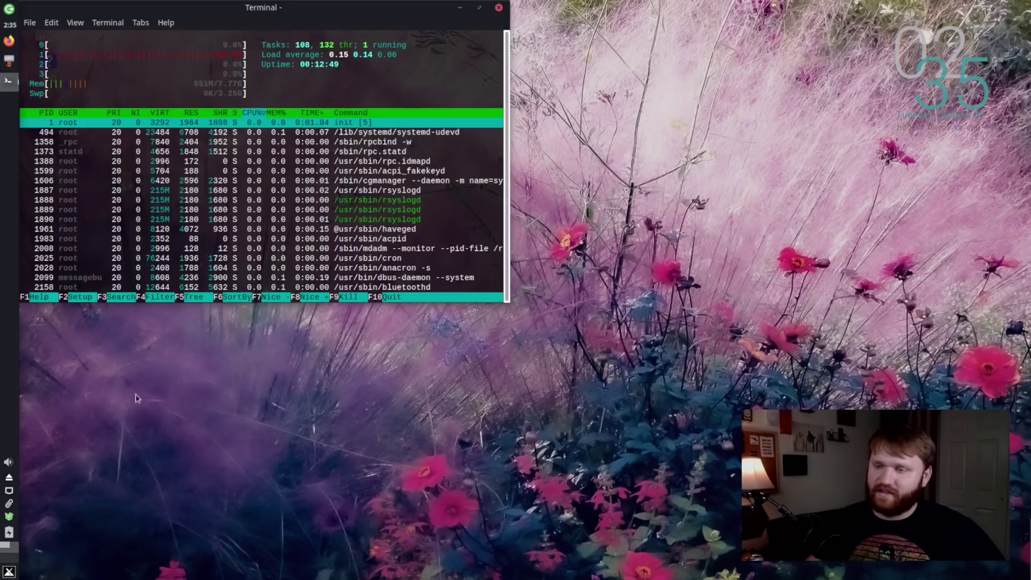
{"action": "left_click_drag", "start_coordinate": [337, 14], "coordinate": [398, 147]}
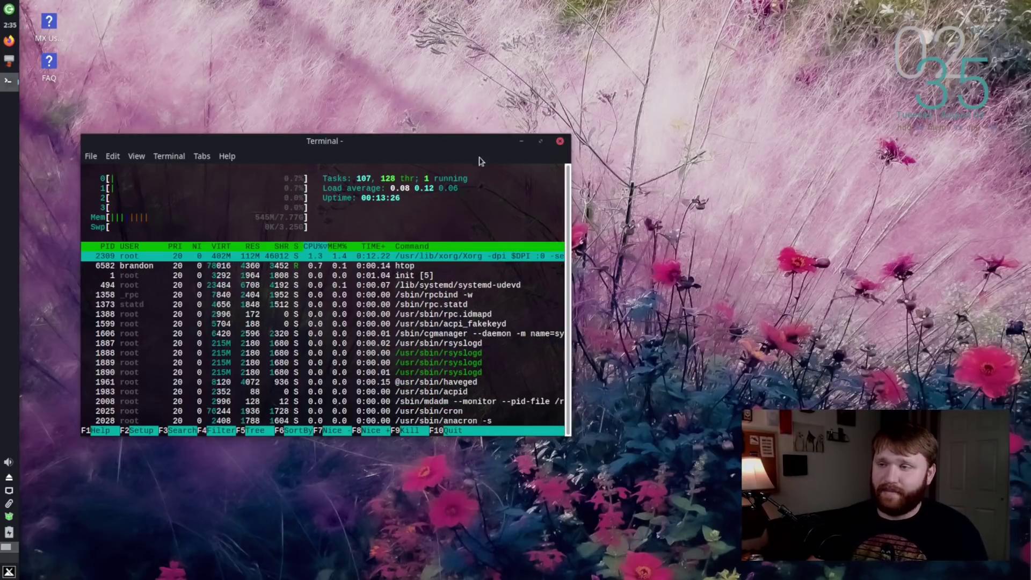
{"action": "left_click", "coordinate": [560, 141]}
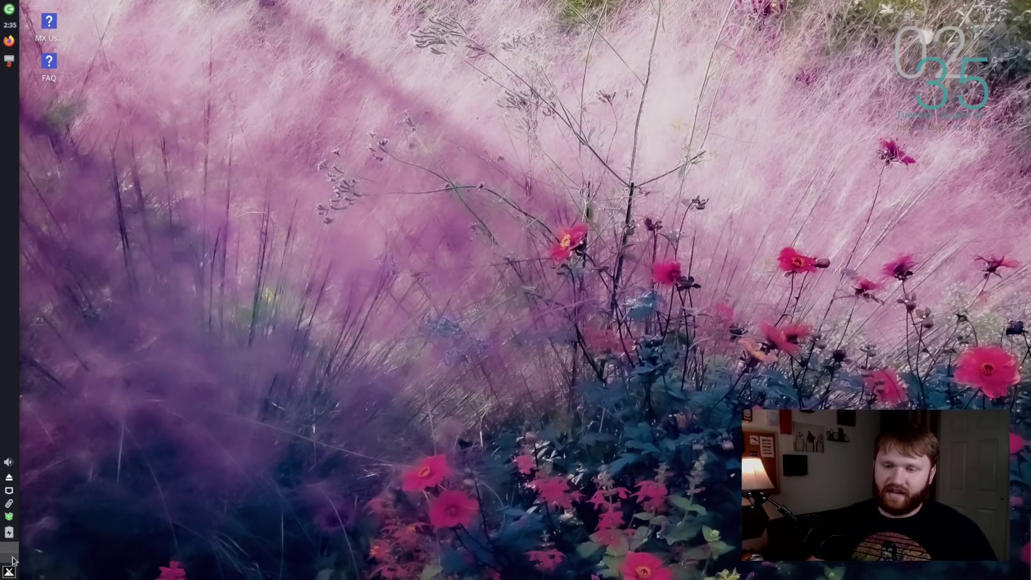
Step: Launch a new Xfce Terminal by searching 'term' in the menu and move it toward the centre
{"action": "left_click", "coordinate": [10, 573]}
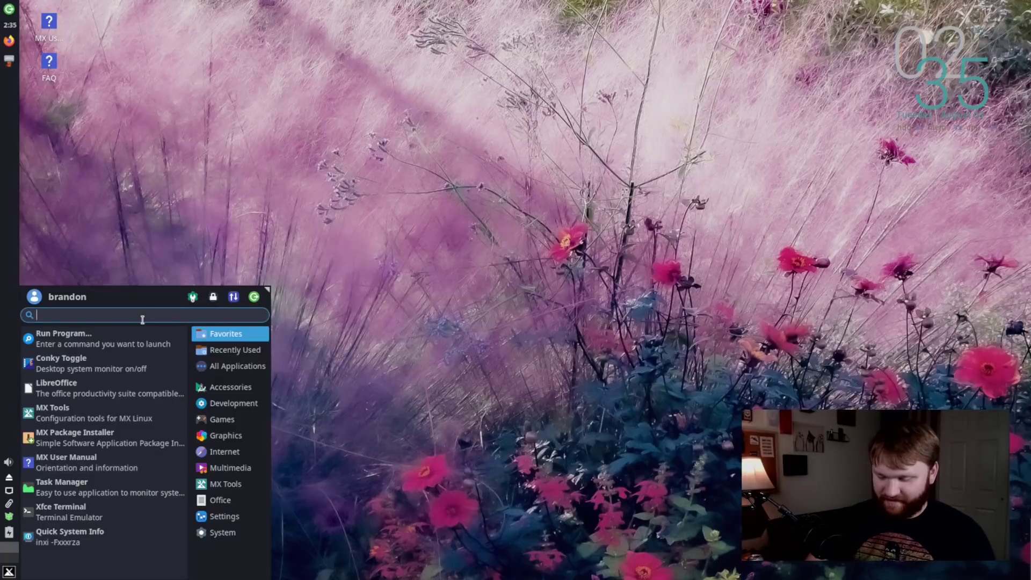
{"action": "type", "text": "term"}
{"action": "key", "text": "Down"}
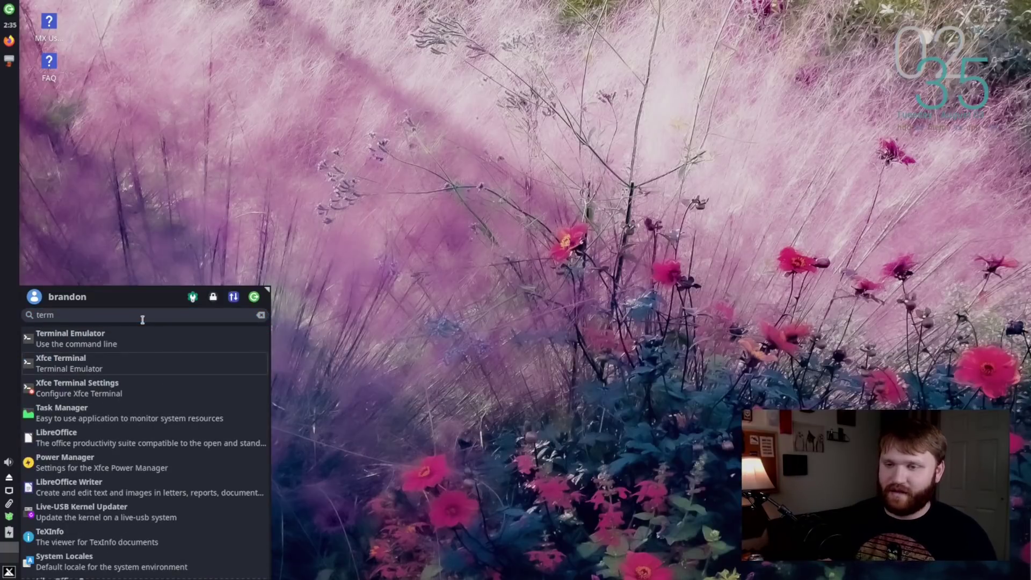
{"action": "left_click", "coordinate": [112, 342]}
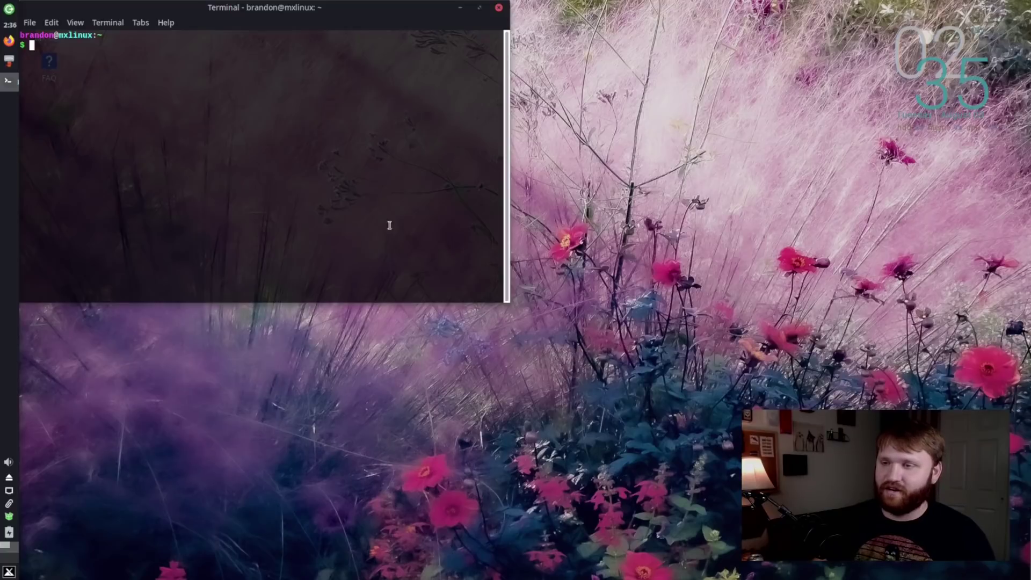
{"action": "left_click_drag", "start_coordinate": [314, 17], "coordinate": [360, 127]}
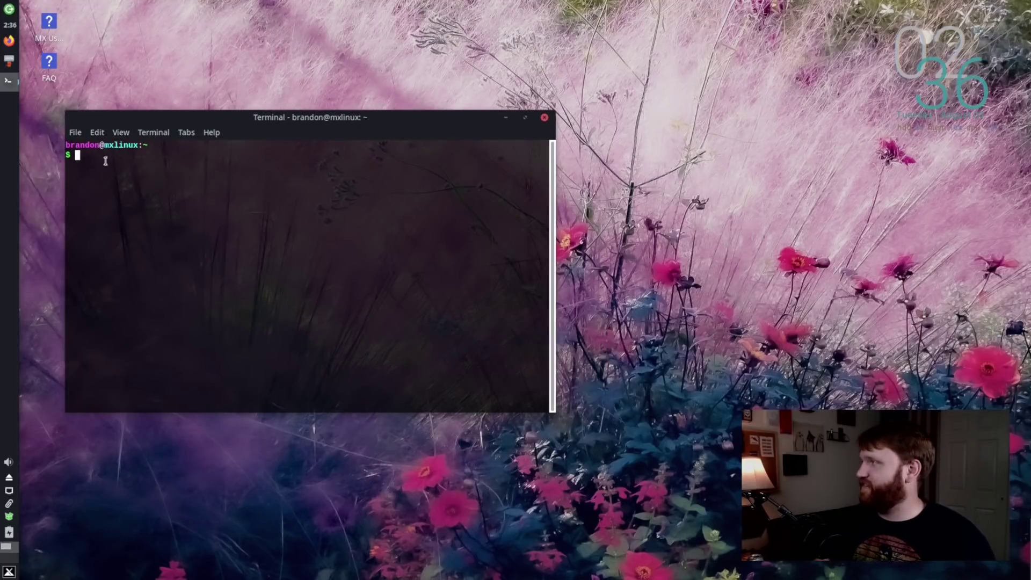
{"action": "left_click_drag", "start_coordinate": [149, 145], "coordinate": [124, 166]}
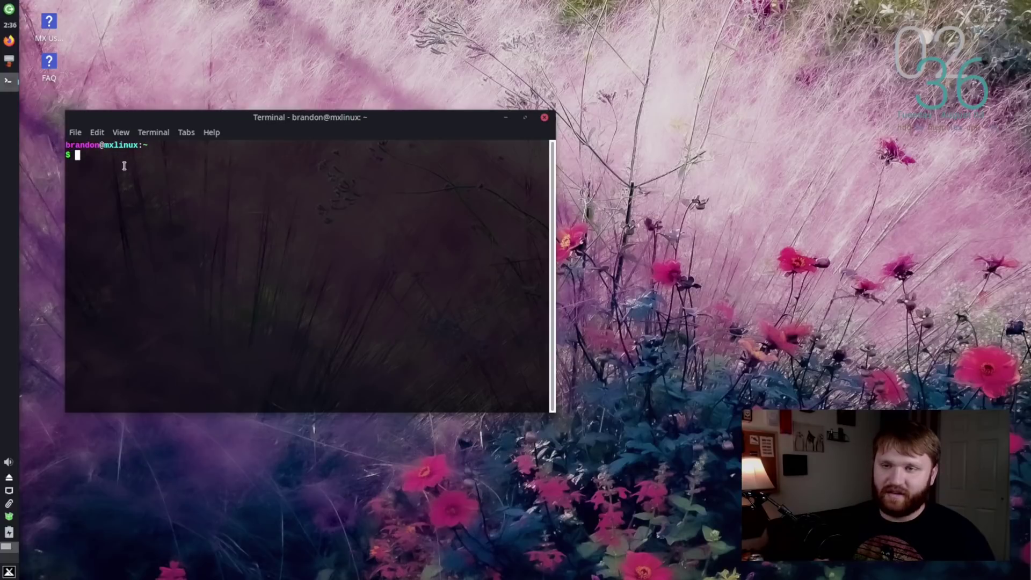
Step: Run neofetch and highlight its system summary output
{"action": "type", "text": "neo"}
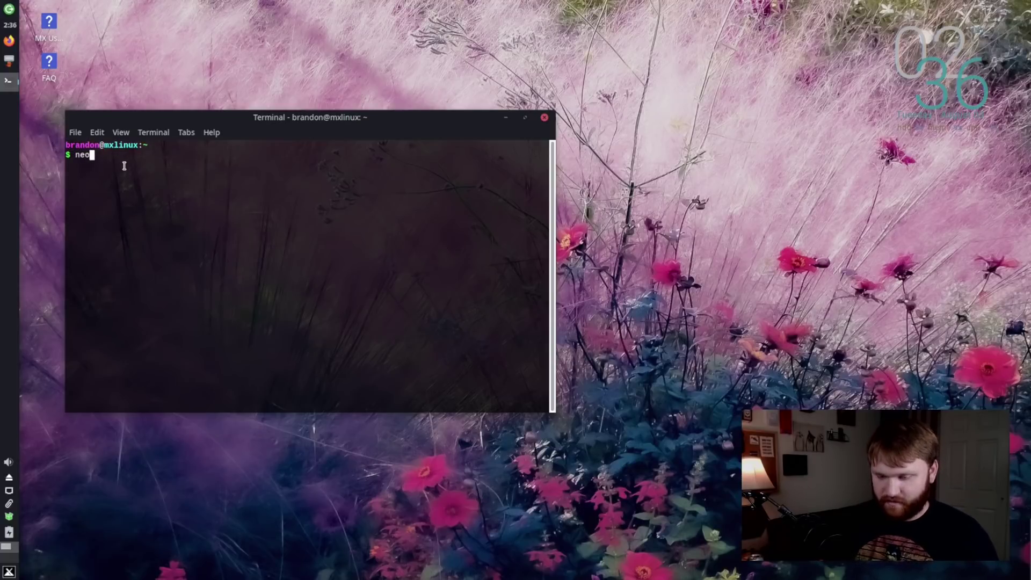
{"action": "type", "text": "fetch"}
{"action": "key", "text": "Return"}
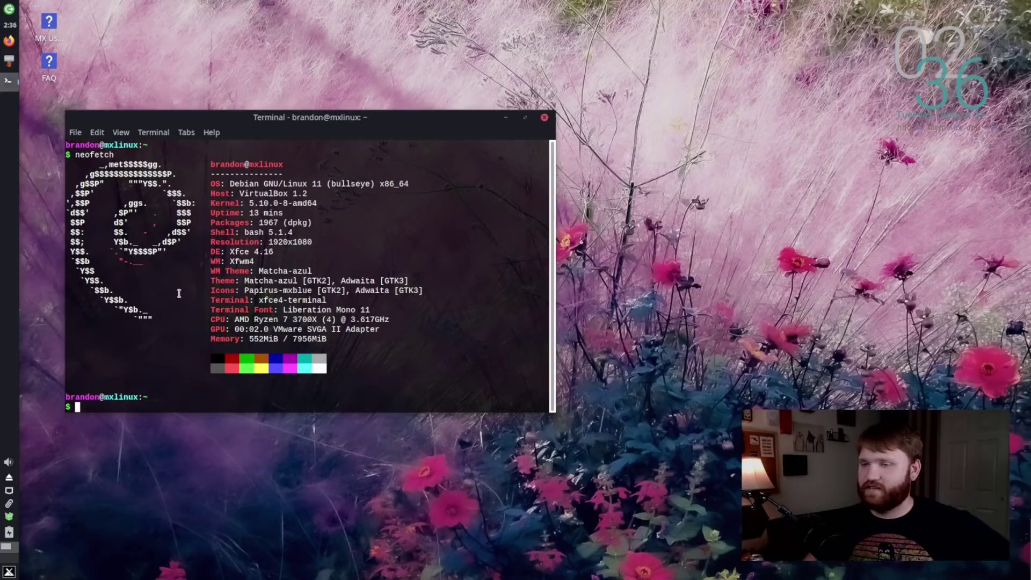
{"action": "left_click_drag", "start_coordinate": [167, 320], "coordinate": [63, 166]}
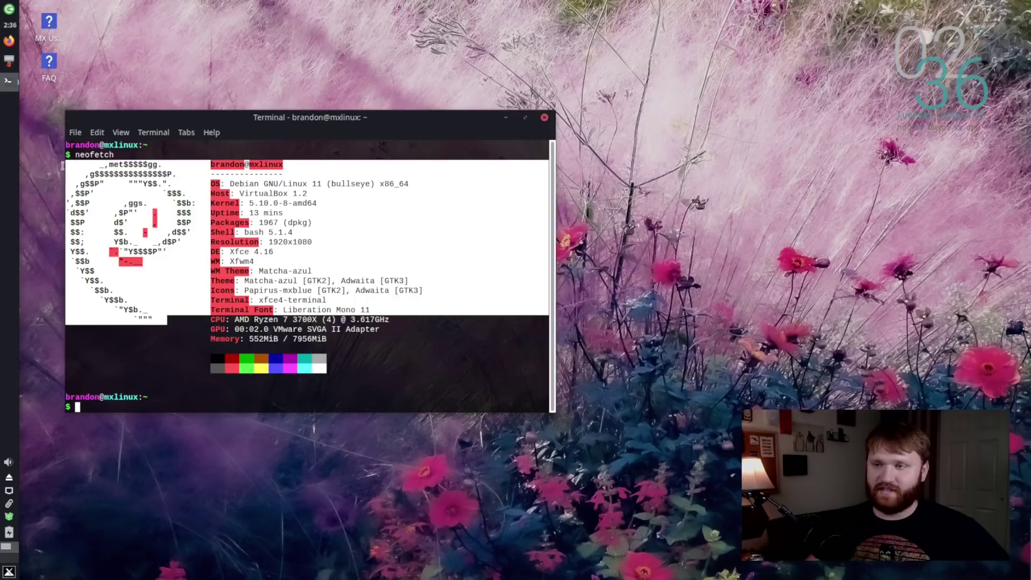
{"action": "left_click", "coordinate": [206, 225]}
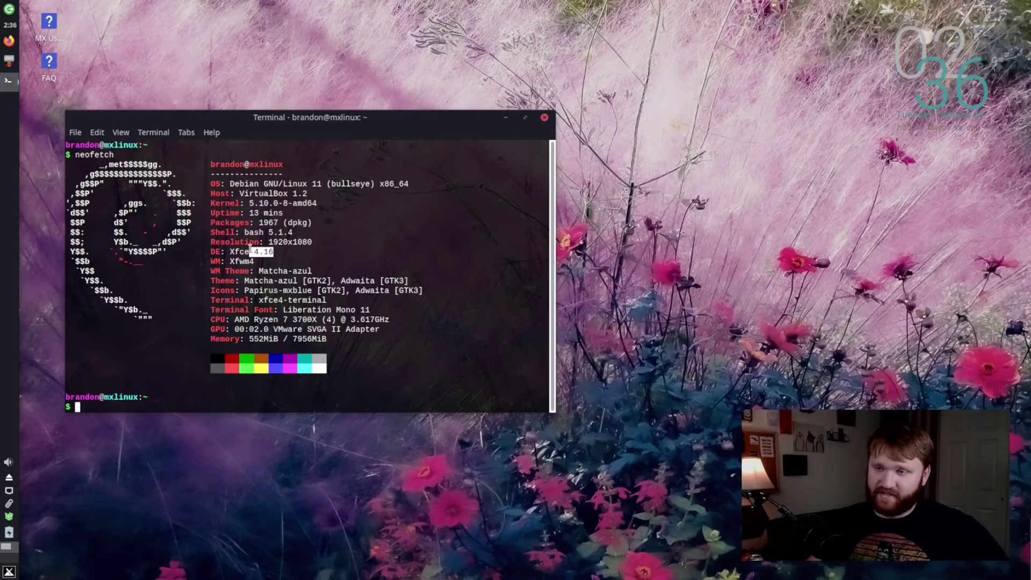
Step: Highlight the Xfce 4.16, kernel 5.10.0-8-amd64 and Debian GNU/Linux 11 lines in turn
{"action": "left_click_drag", "start_coordinate": [233, 248], "coordinate": [229, 251]}
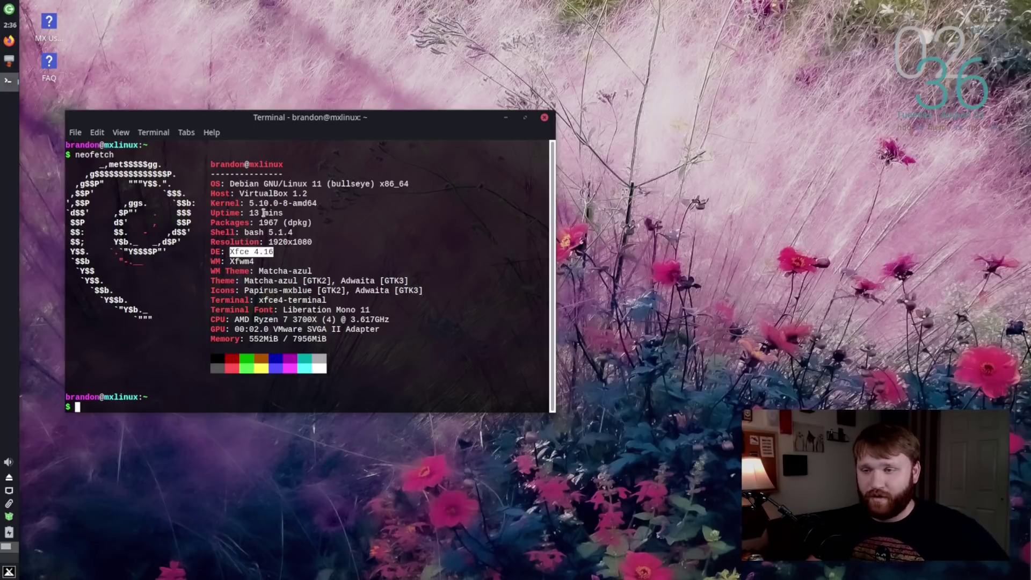
{"action": "left_click_drag", "start_coordinate": [210, 203], "coordinate": [245, 203]}
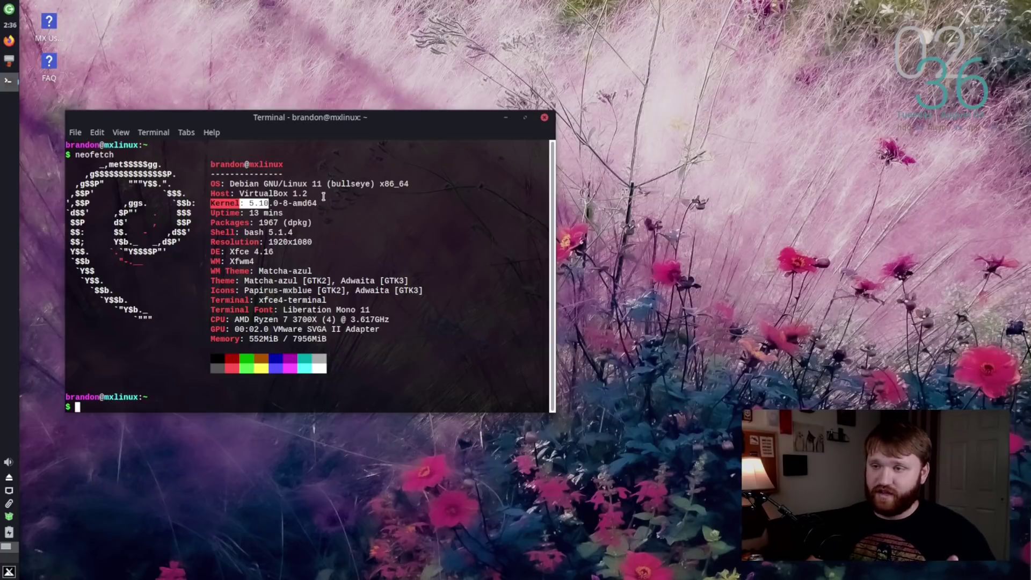
{"action": "left_click", "coordinate": [233, 184]}
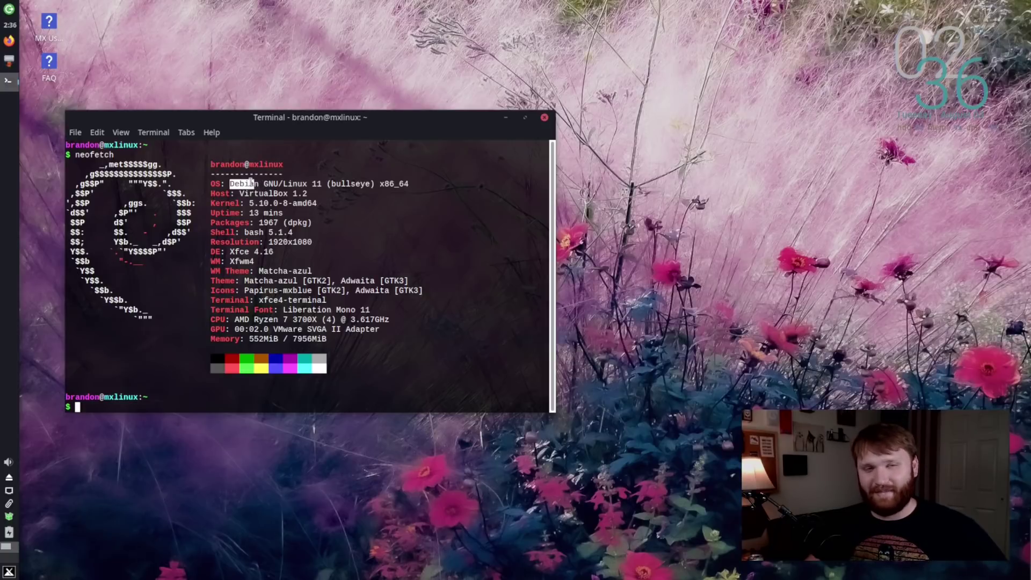
{"action": "left_click_drag", "start_coordinate": [321, 184], "coordinate": [372, 184]}
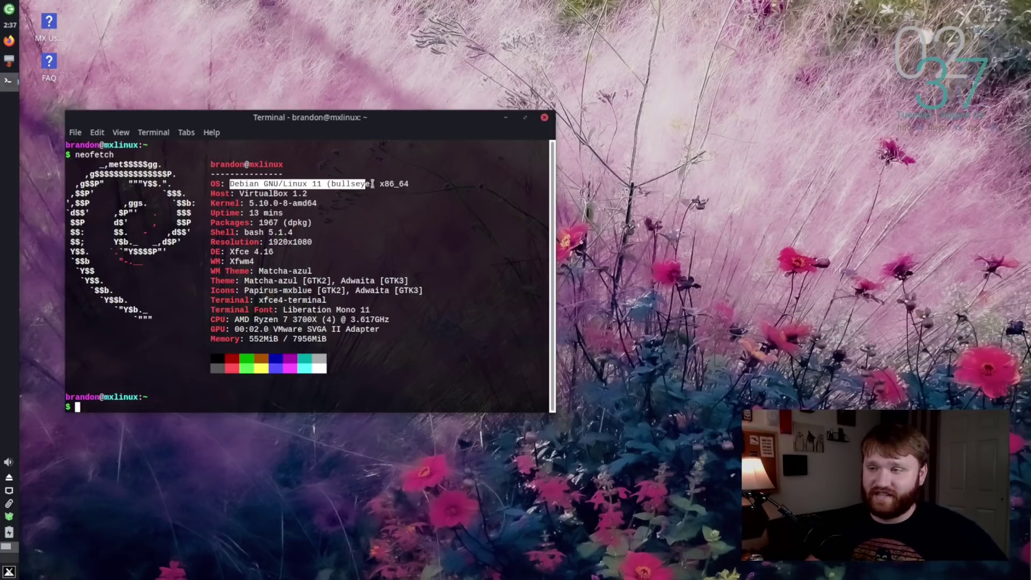
{"action": "left_click", "coordinate": [418, 184]}
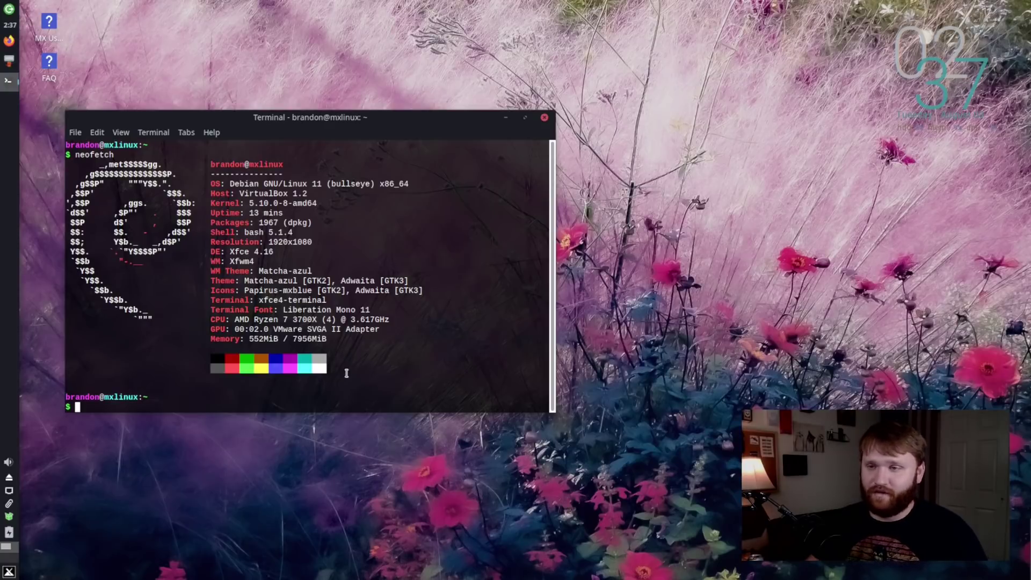
{"action": "left_click_drag", "start_coordinate": [335, 370], "coordinate": [71, 166]}
{"action": "left_click", "coordinate": [67, 165]}
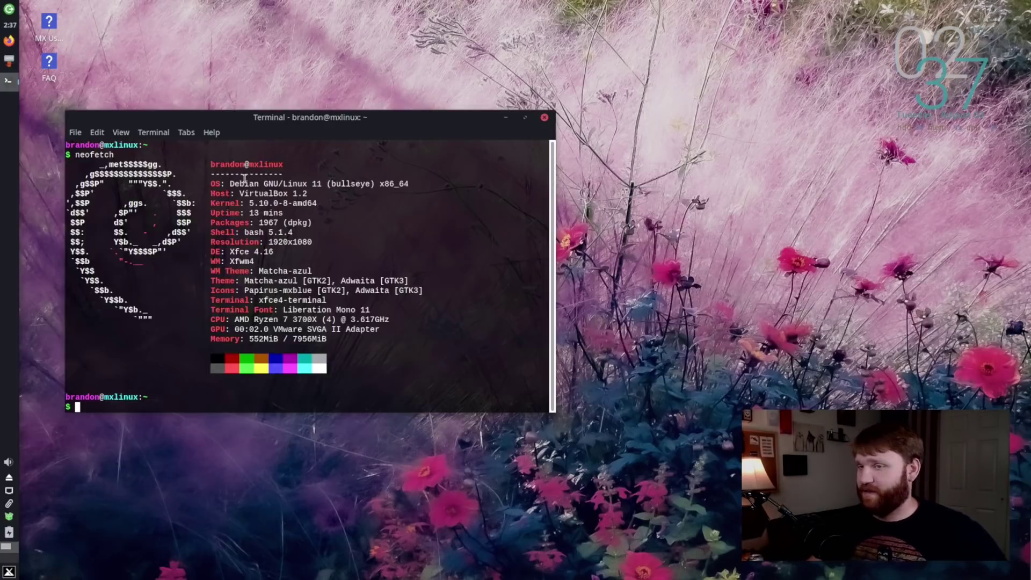